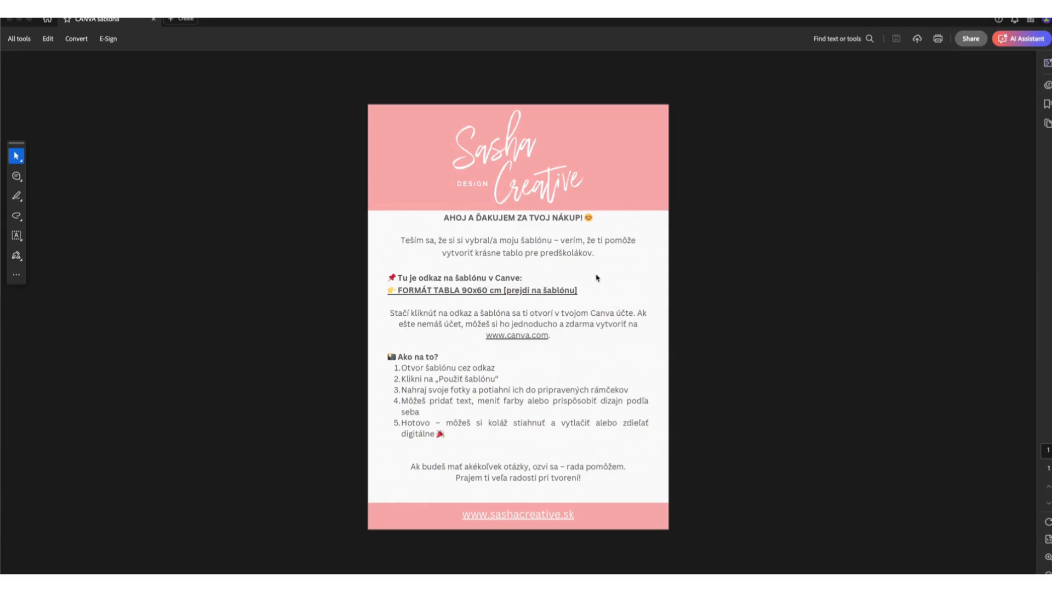
Follow the PDF's link to the 90x60 cm board template and create a new Canva design from it
click(500, 294)
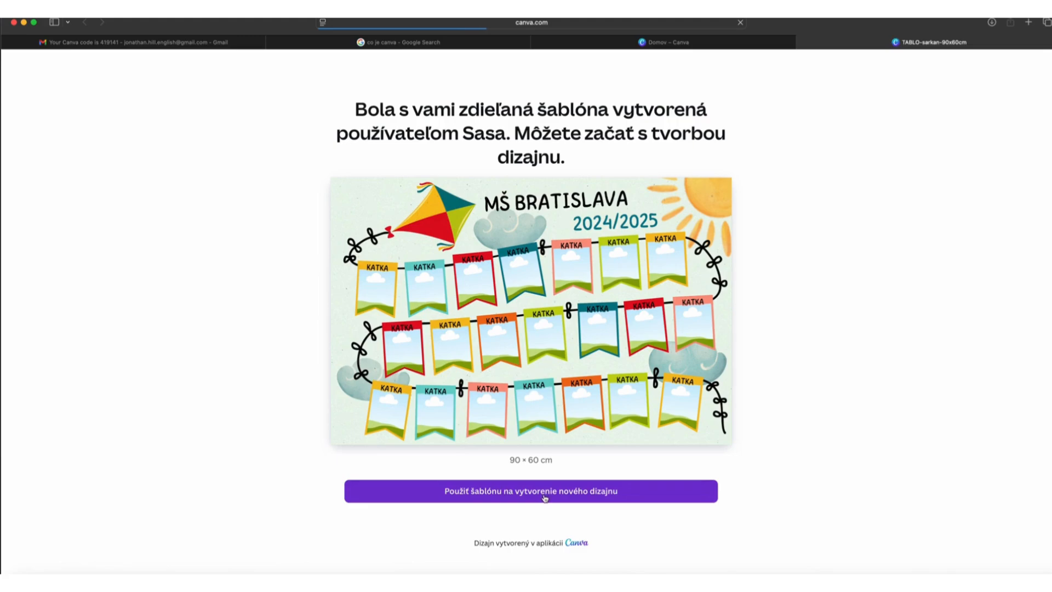
click(544, 497)
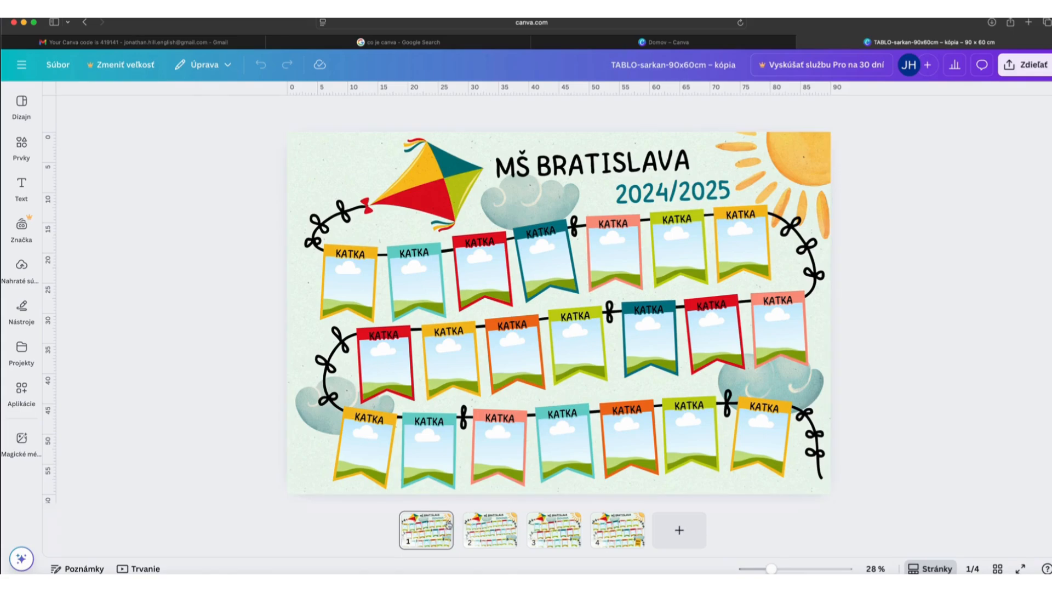
Examine the four page layouts of the template to compare how many photo pennants each one offers
click(506, 534)
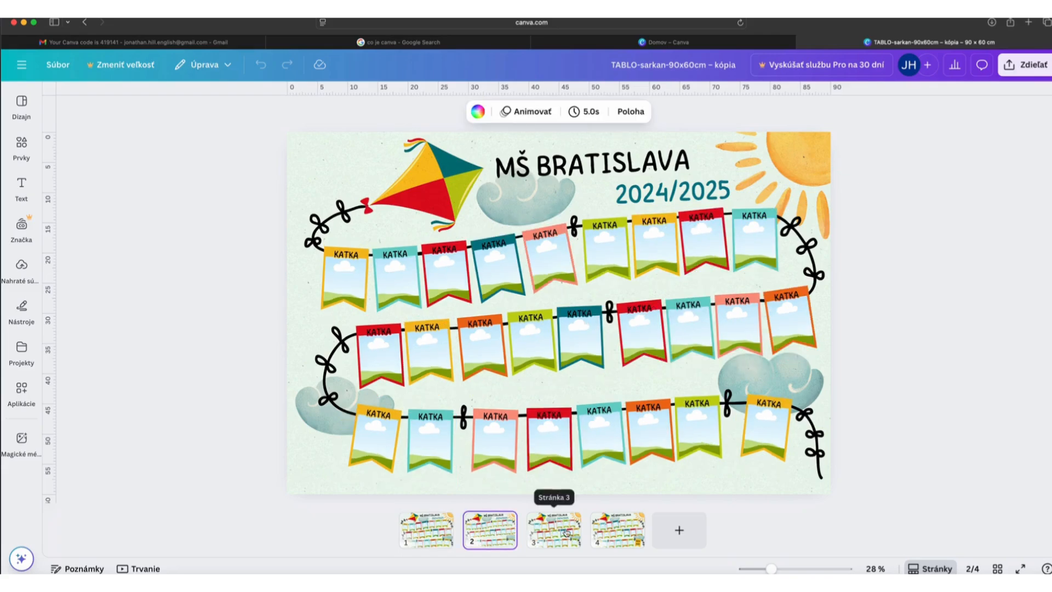
click(556, 534)
click(610, 535)
click(556, 534)
click(490, 534)
click(433, 537)
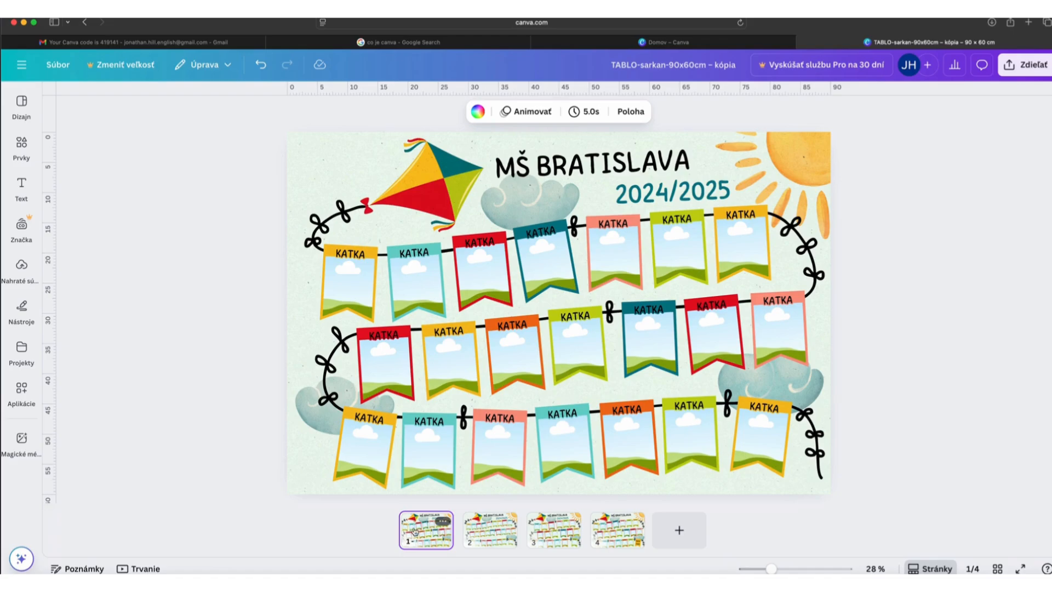
click(501, 535)
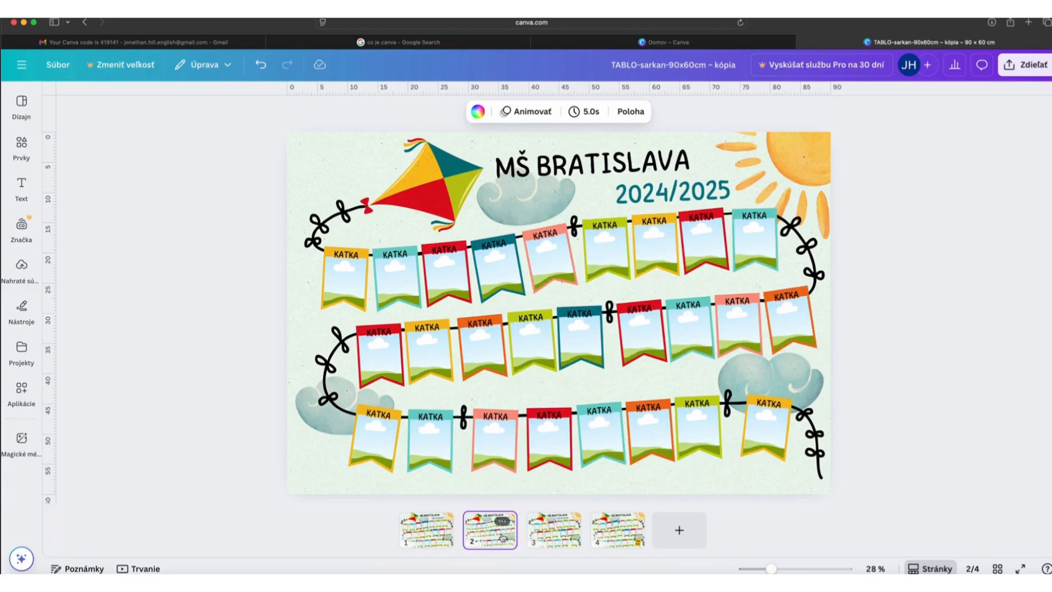
Move page 3, the layout with six pennants per row, to the first position in the design
click(553, 536)
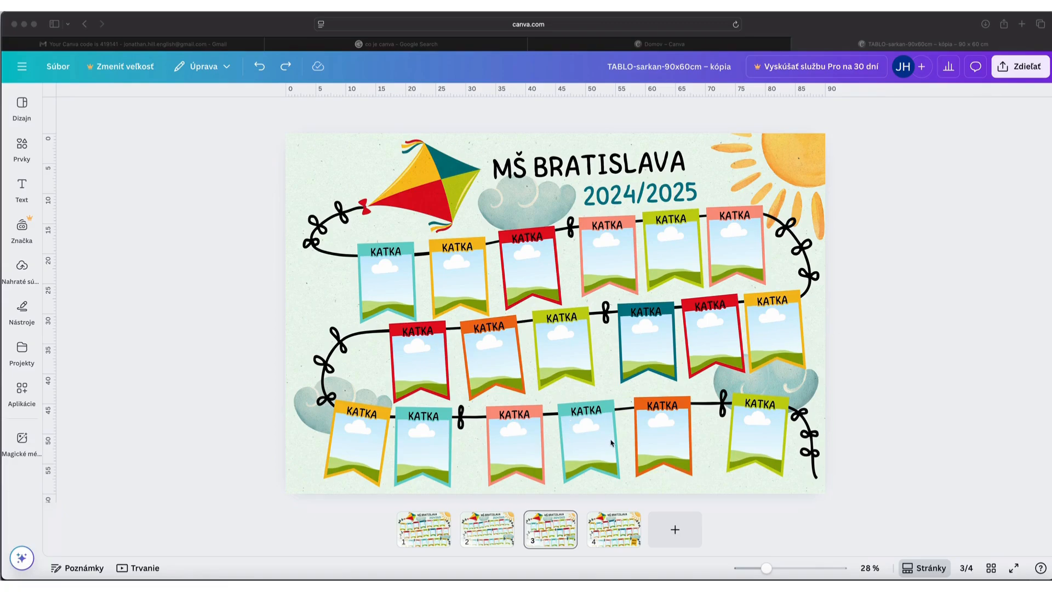
click(560, 525)
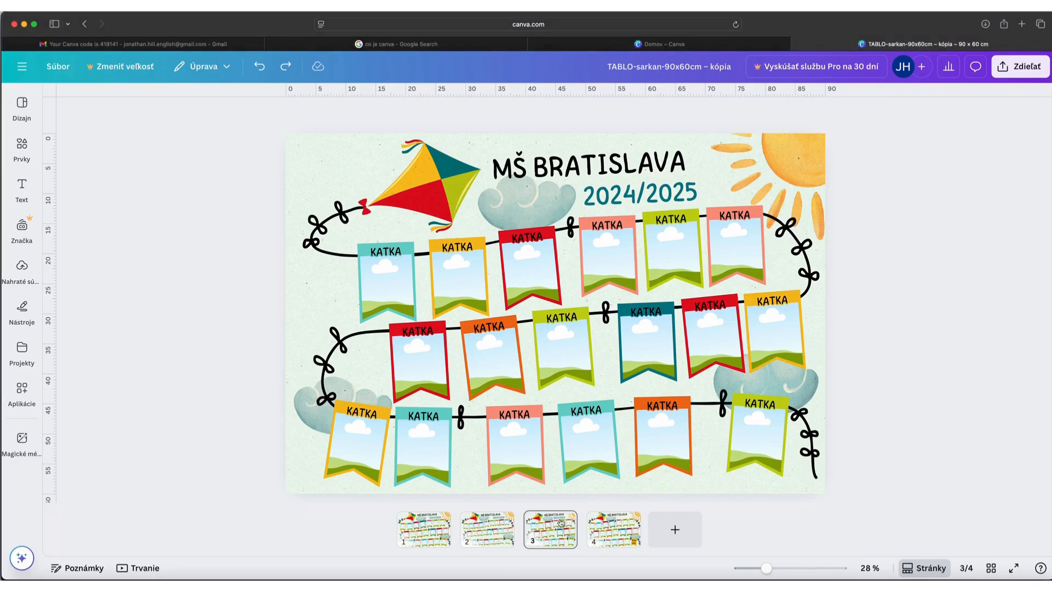
drag(556, 525, 383, 529)
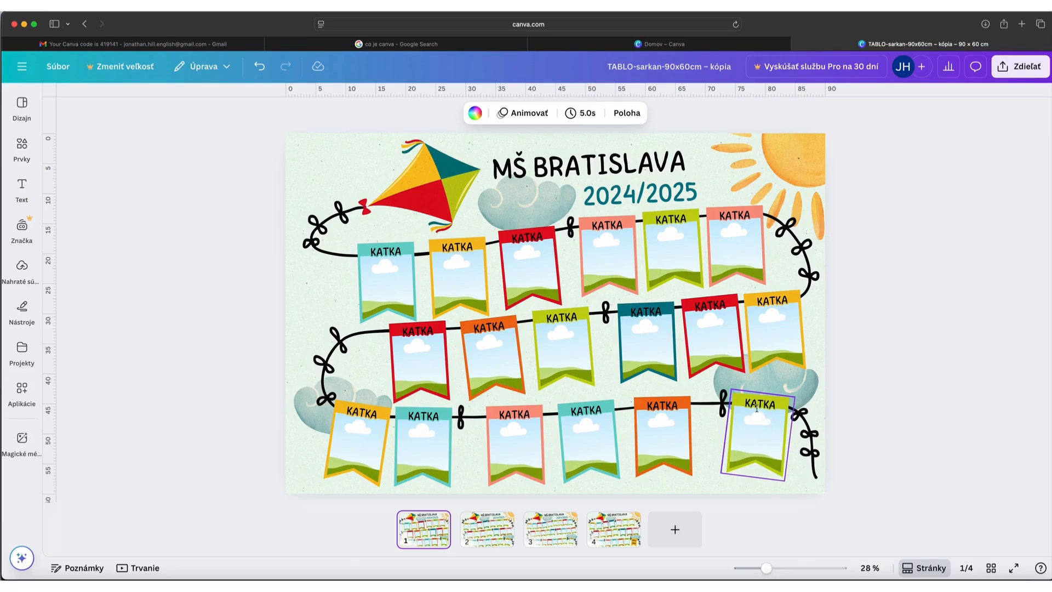
Delete the lime-green pennant at the right end of the bottom row, including its photo frame
click(765, 432)
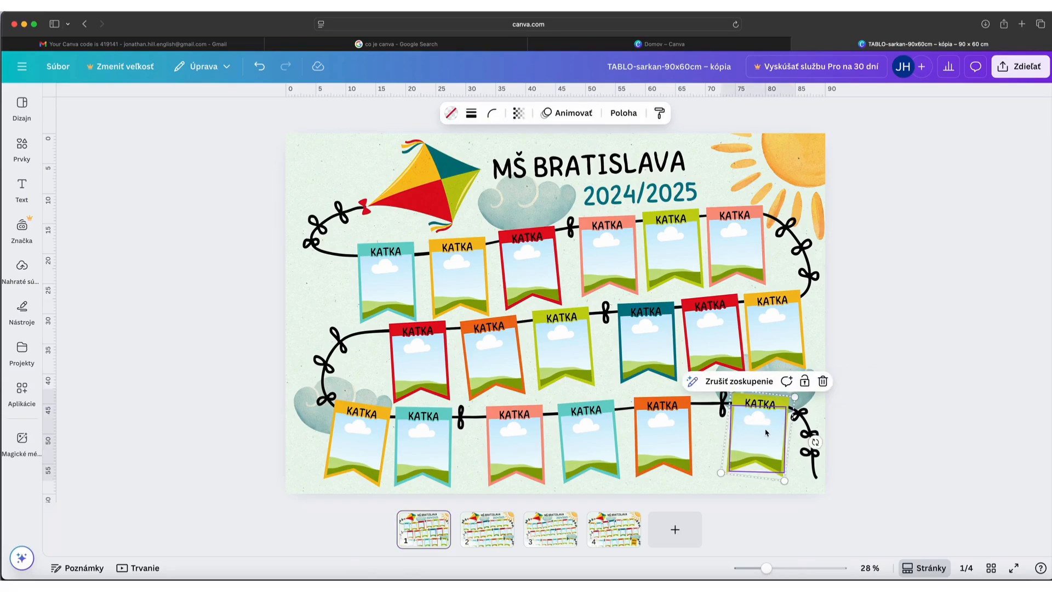
click(823, 382)
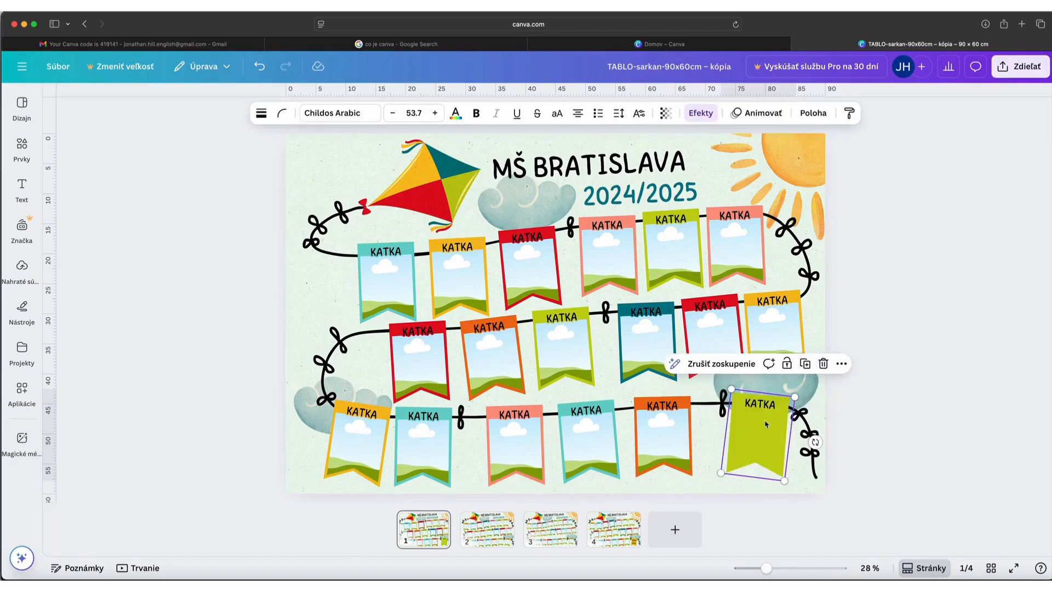
click(823, 363)
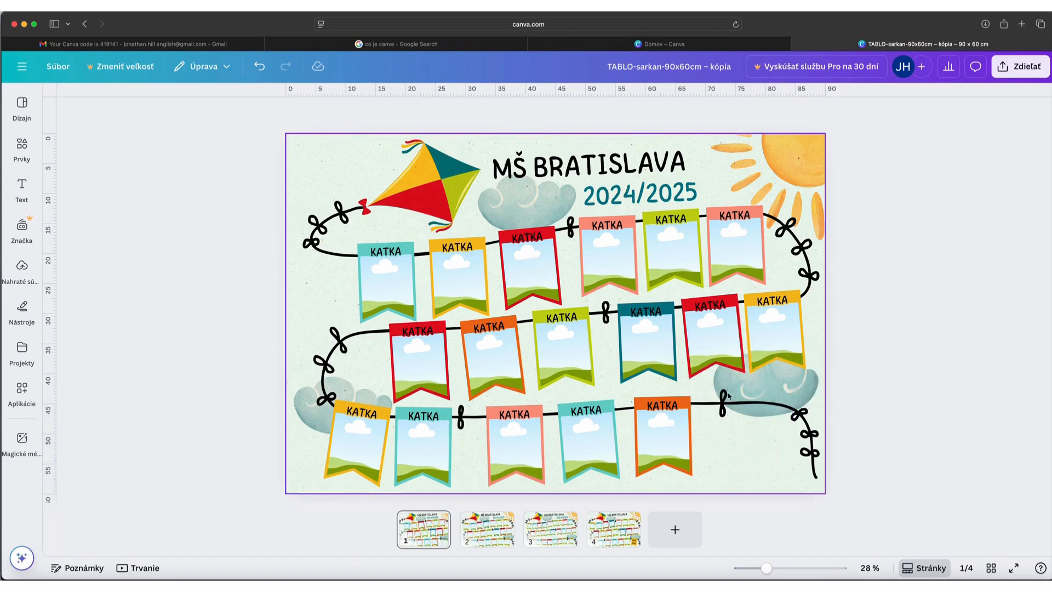
Shift the five remaining bottom-row pennants to the right so they are spread along the string
click(662, 419)
drag(663, 419, 759, 419)
drag(596, 439, 677, 436)
drag(516, 440, 590, 436)
drag(436, 450, 524, 446)
click(385, 447)
drag(385, 447, 425, 443)
Ungroup the salmon pennant in the bottom row and remove its photo frame and name label, keeping the plain shape
click(591, 437)
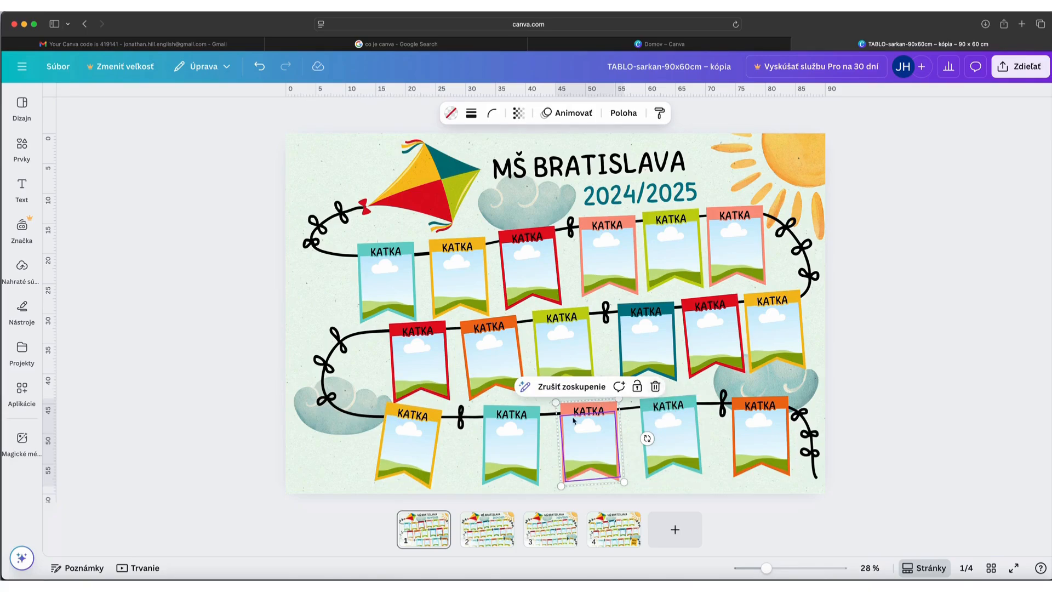
click(656, 387)
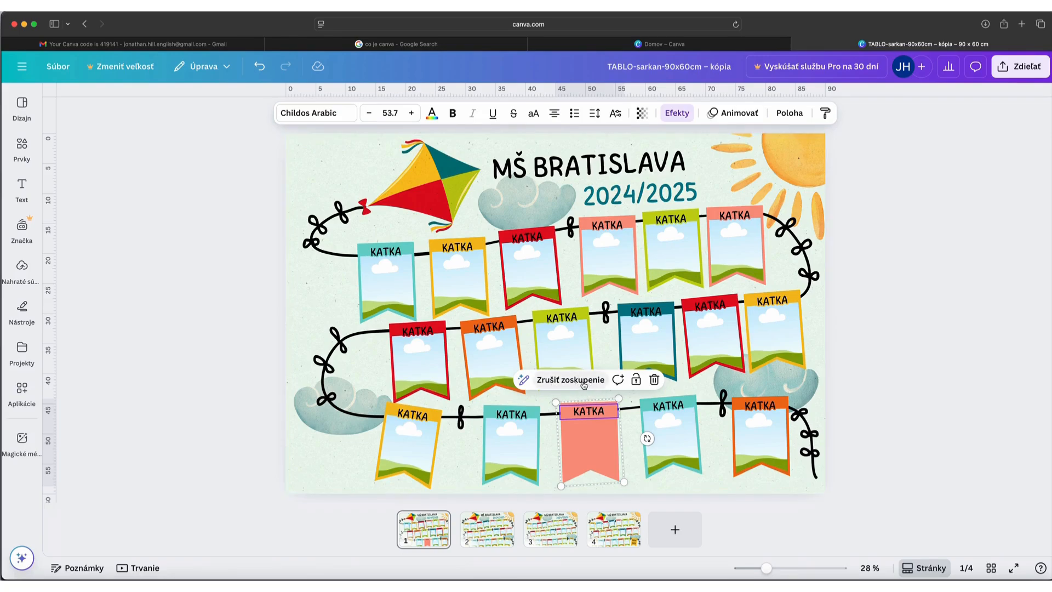
click(581, 386)
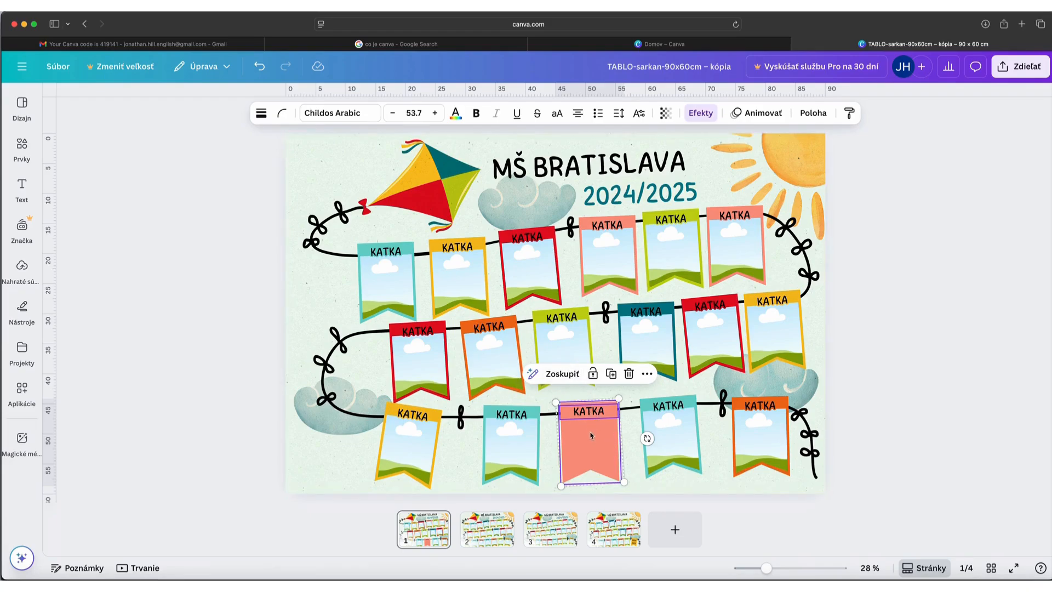
click(652, 464)
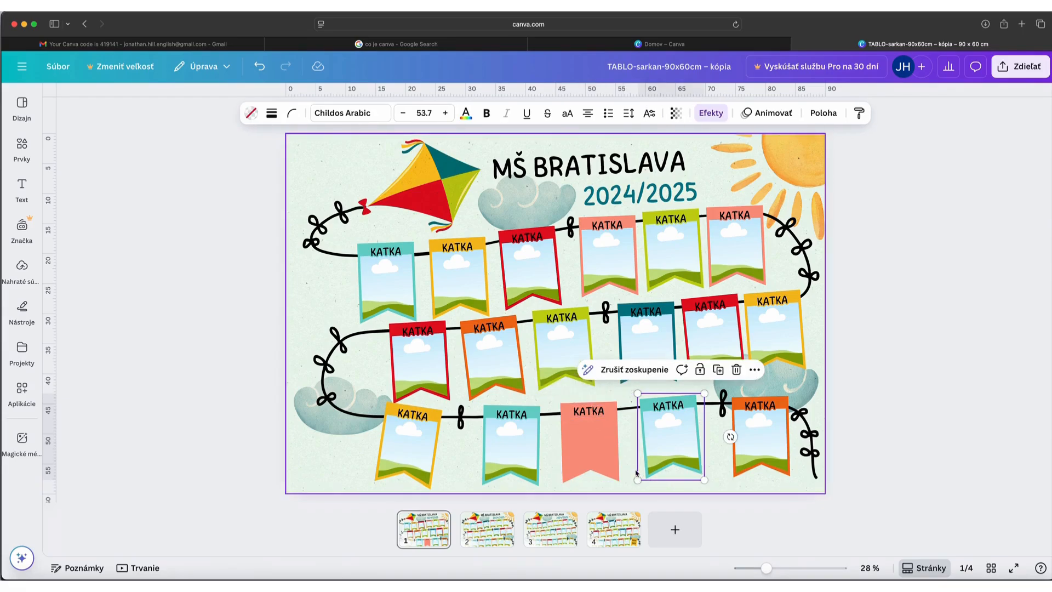
click(596, 410)
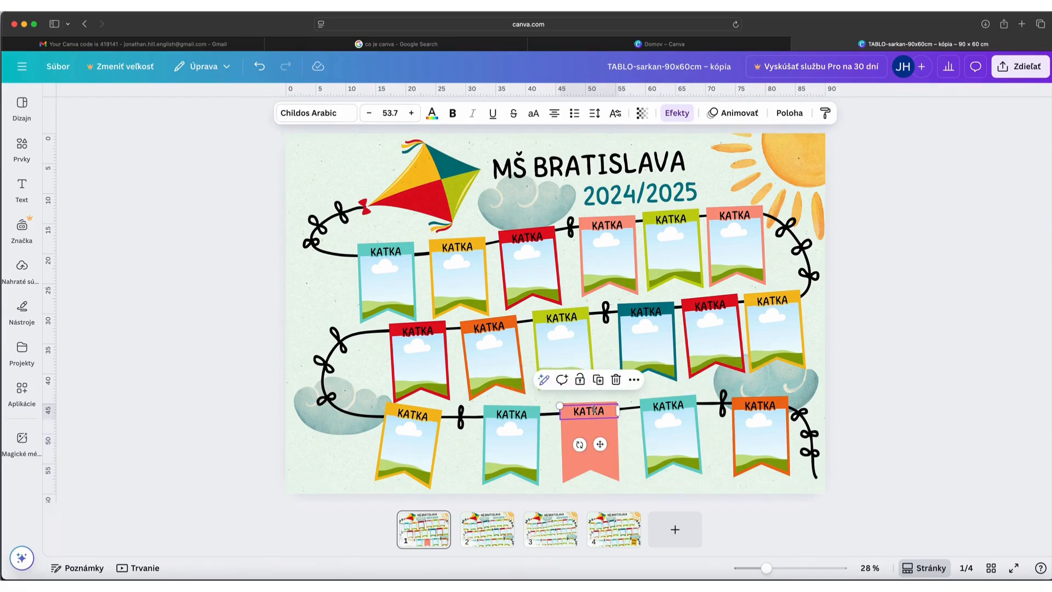
click(617, 380)
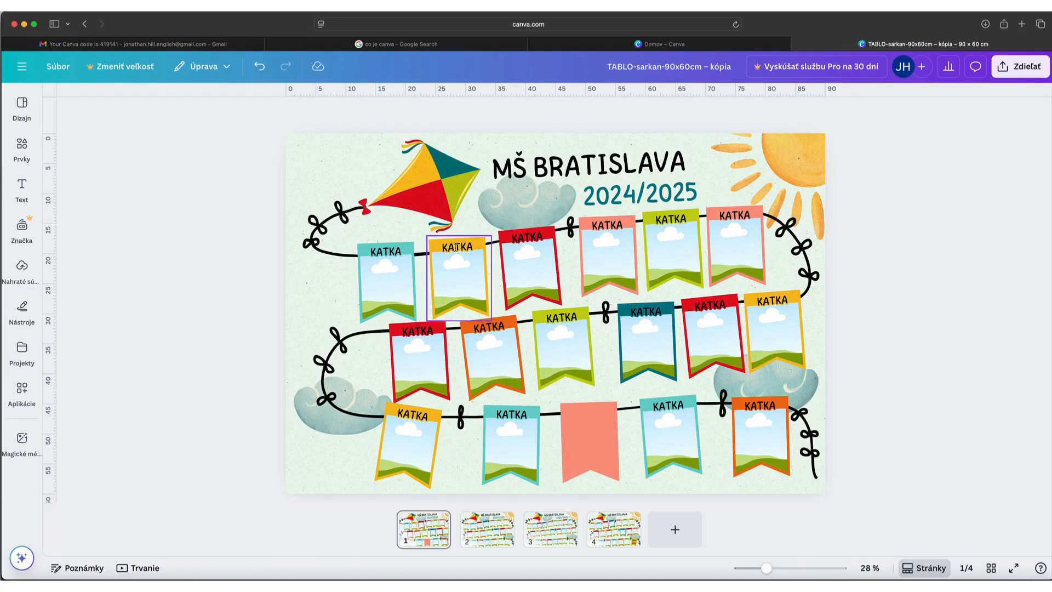
Ungroup the yellow pennant in the top row and delete its photo frame and name label
click(456, 247)
shift+click(497, 310)
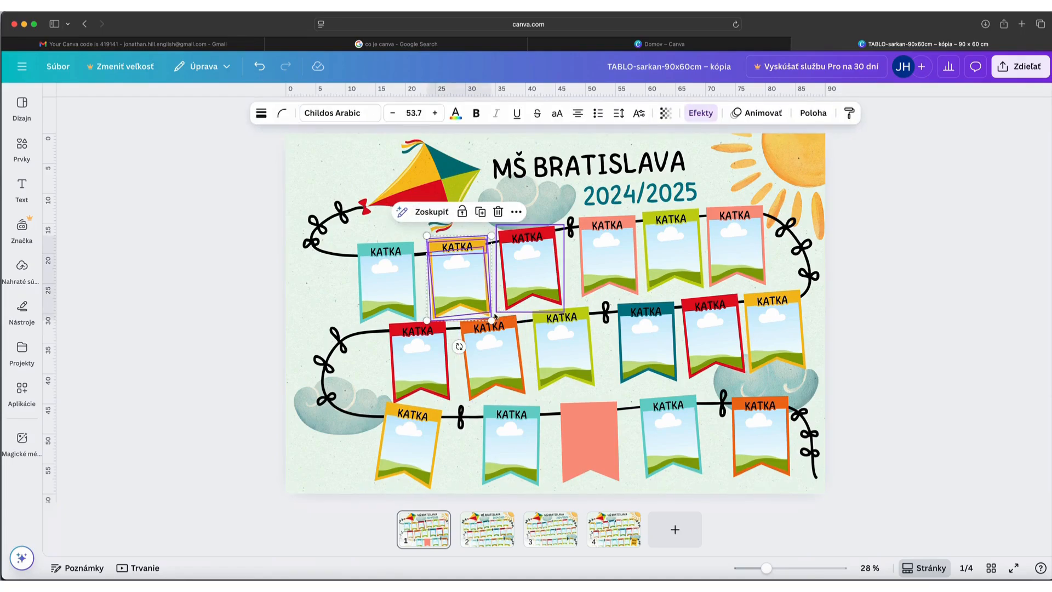
click(324, 301)
click(463, 276)
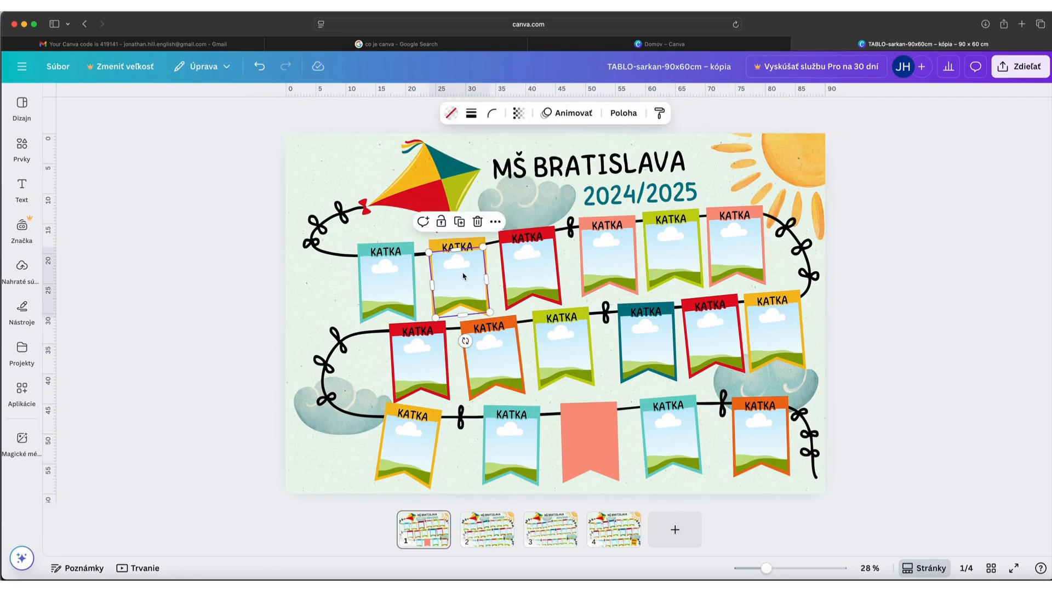
key(Delete)
click(456, 246)
key(Delete)
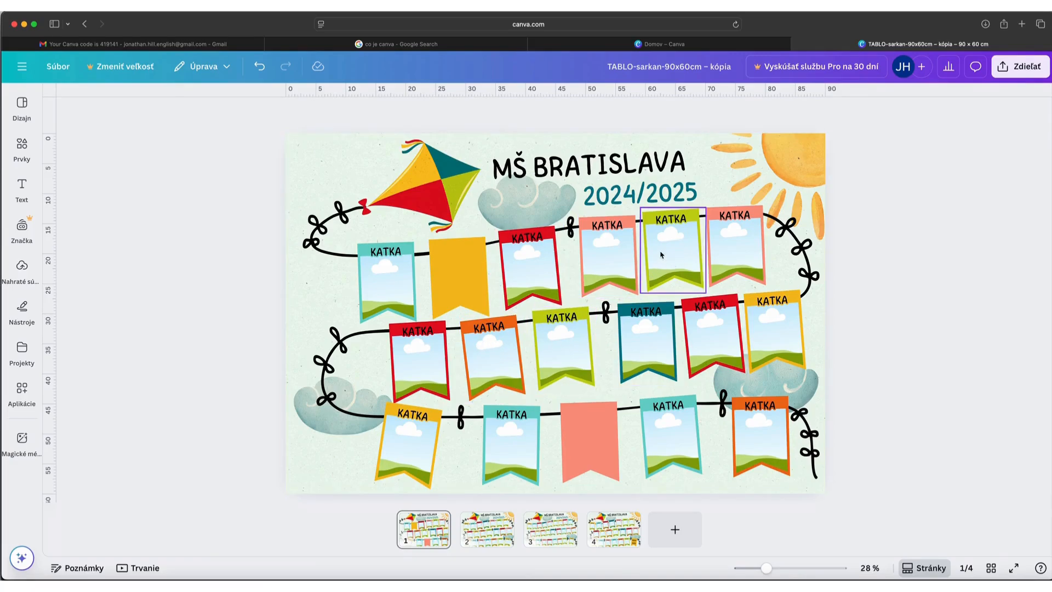
Ungroup the fourth pennant in the top row, the salmon one, and delete its photo frame and name label
click(611, 227)
click(589, 194)
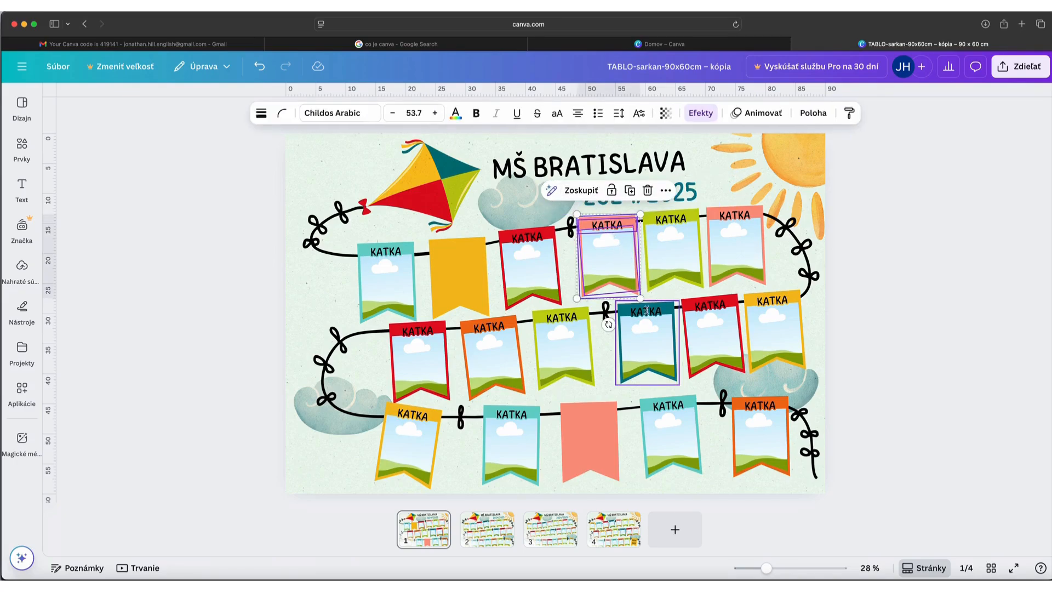
click(611, 265)
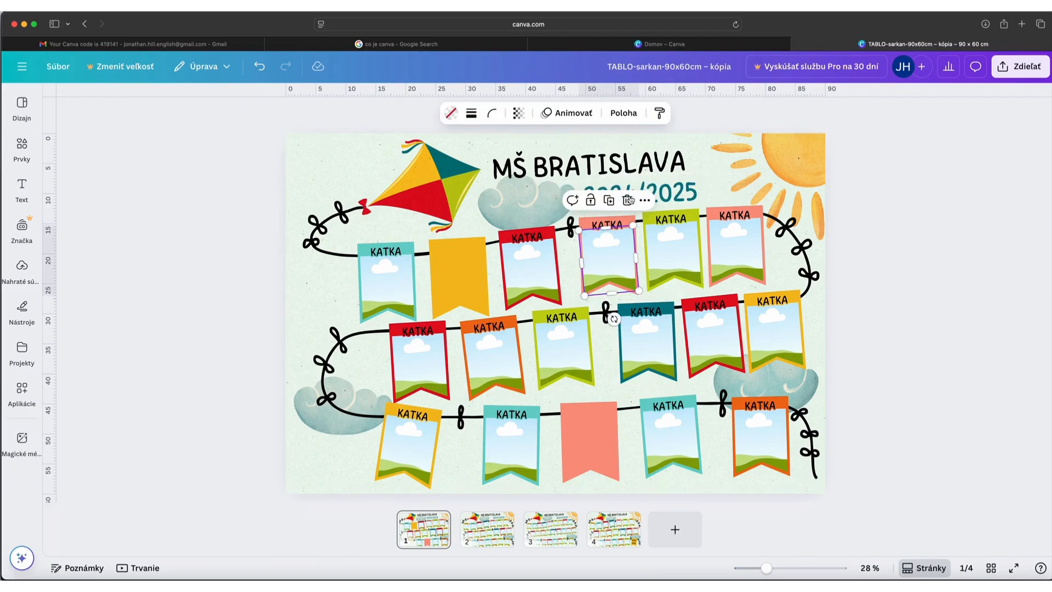
click(626, 201)
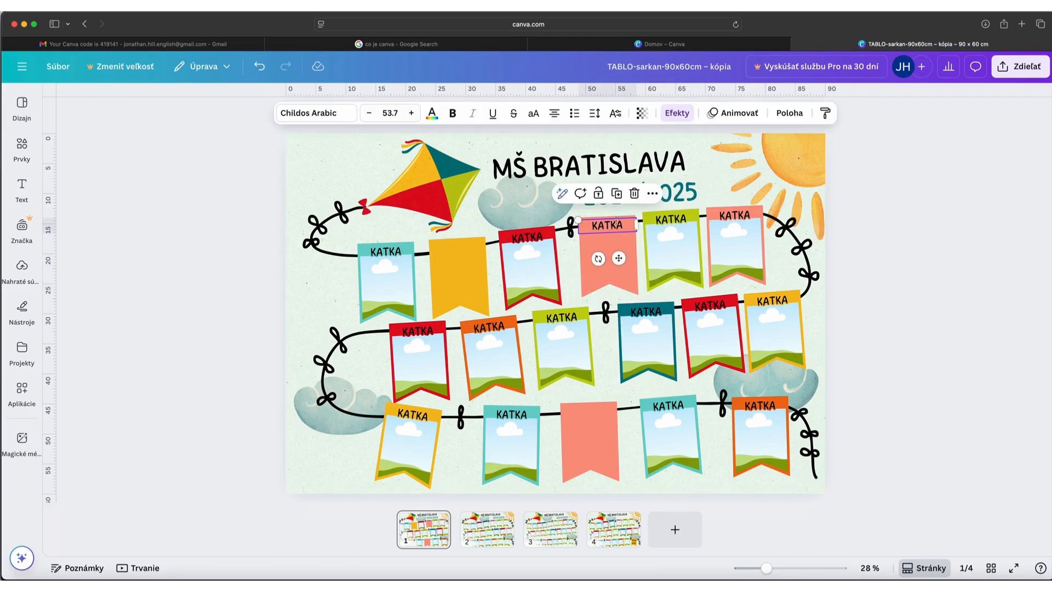
click(633, 193)
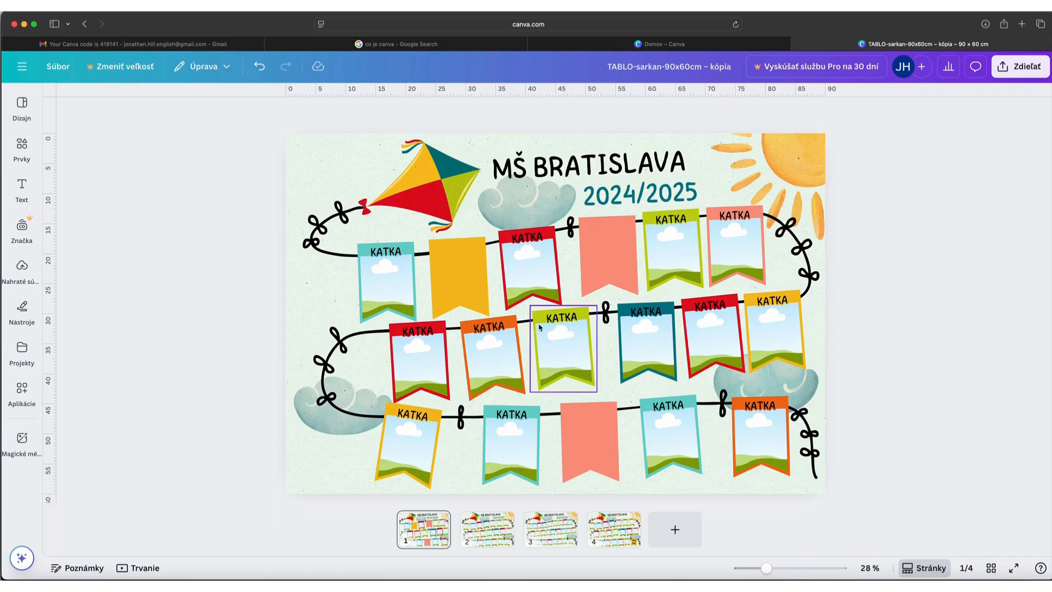
Strip the lime-green pennant in the middle row of its photo frame and name label after ungrouping it
click(555, 319)
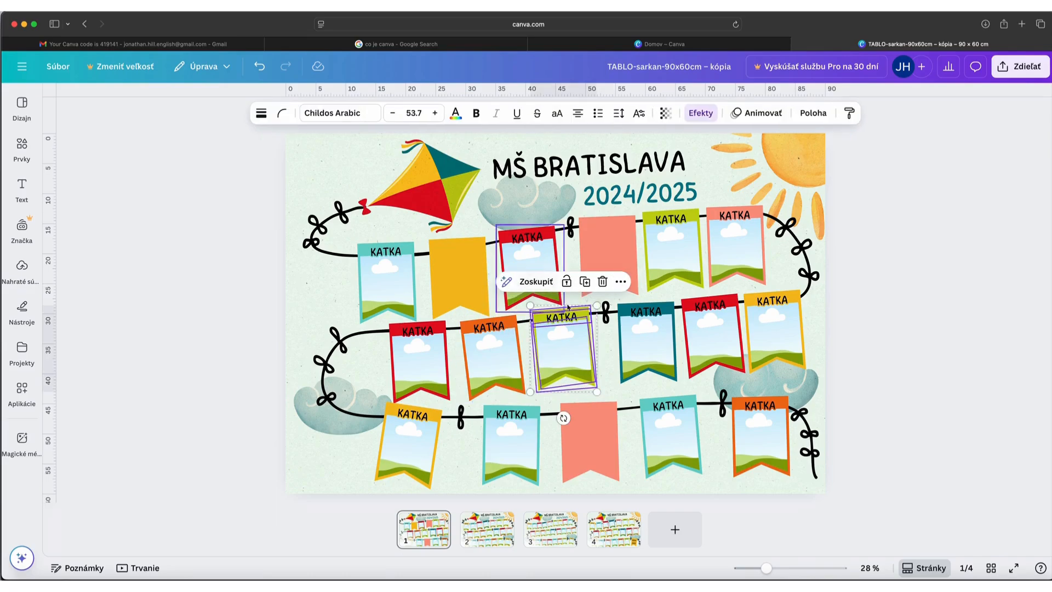
click(610, 378)
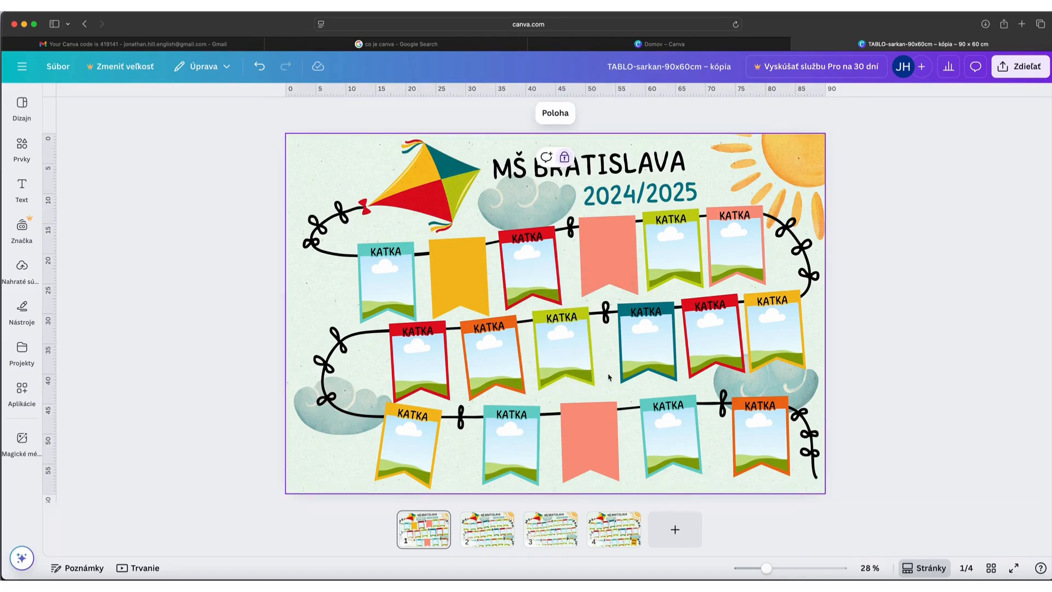
click(570, 358)
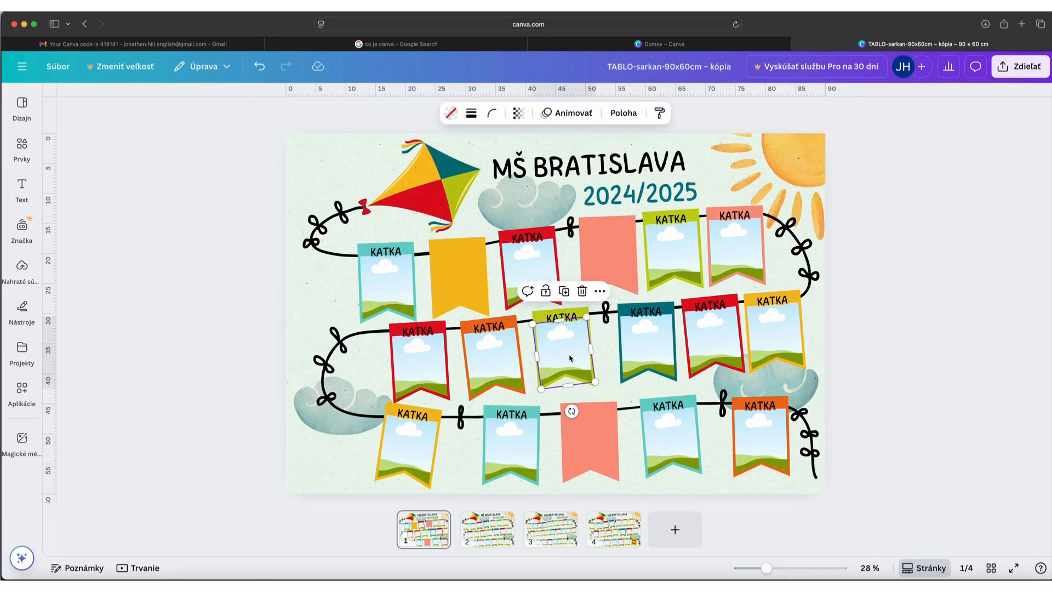
click(582, 290)
click(563, 318)
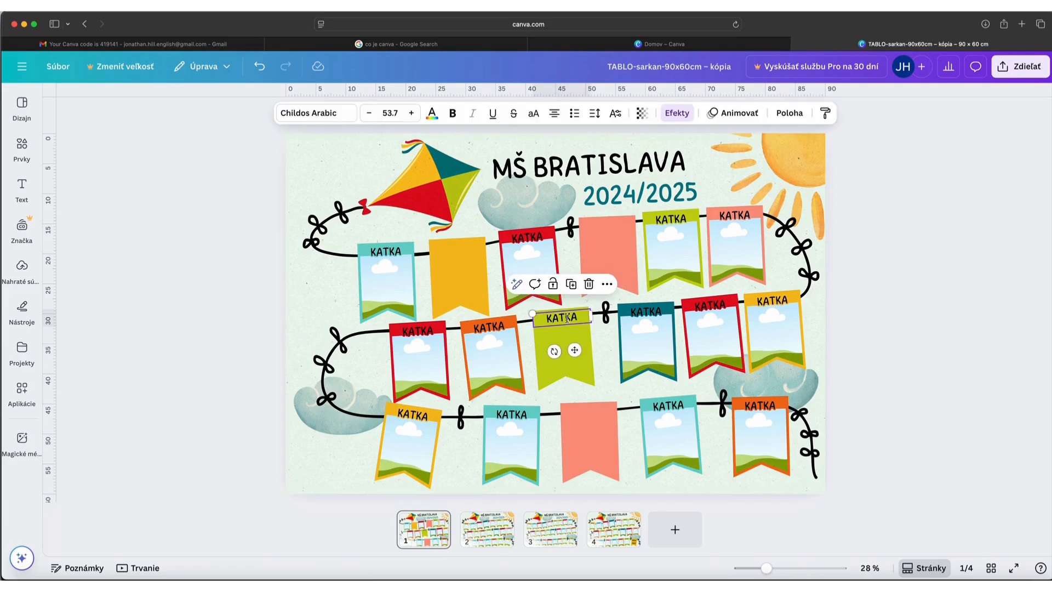
click(585, 282)
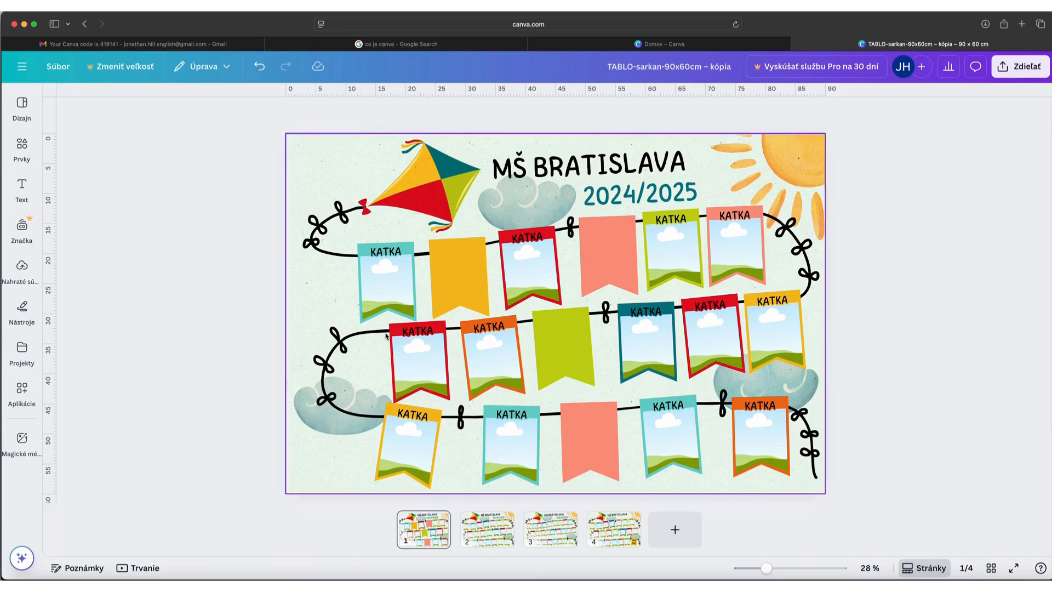
Ungroup the red pennant at the left end of the middle row and delete its photo frame and name label
click(418, 348)
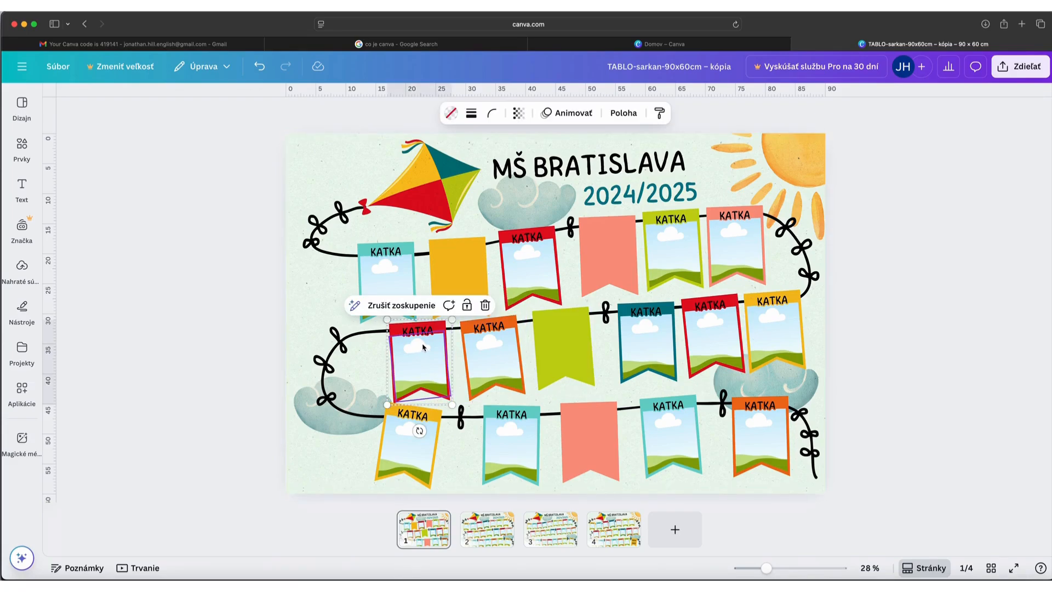
click(409, 306)
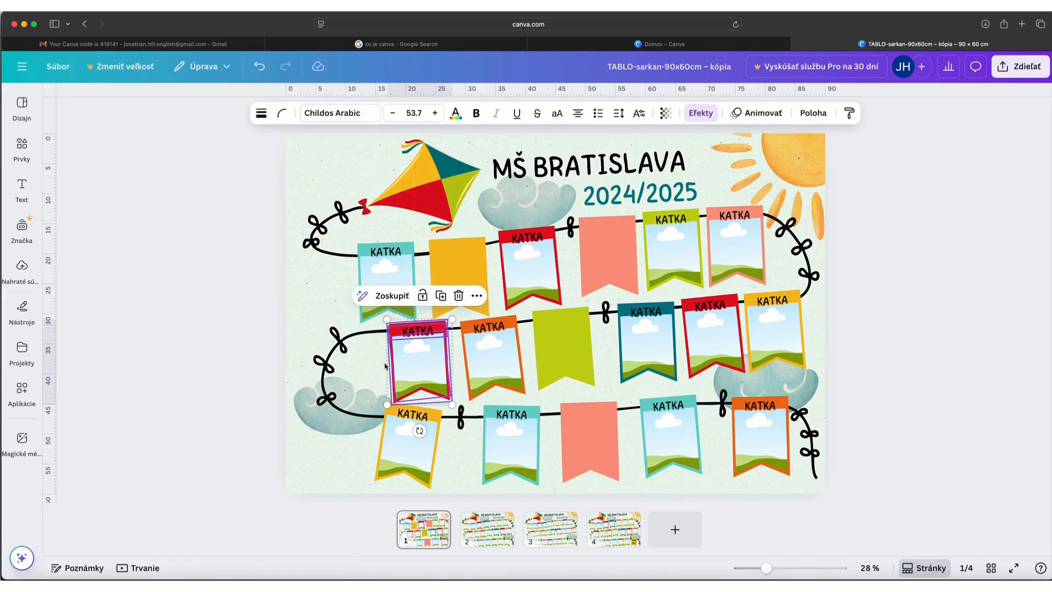
click(417, 359)
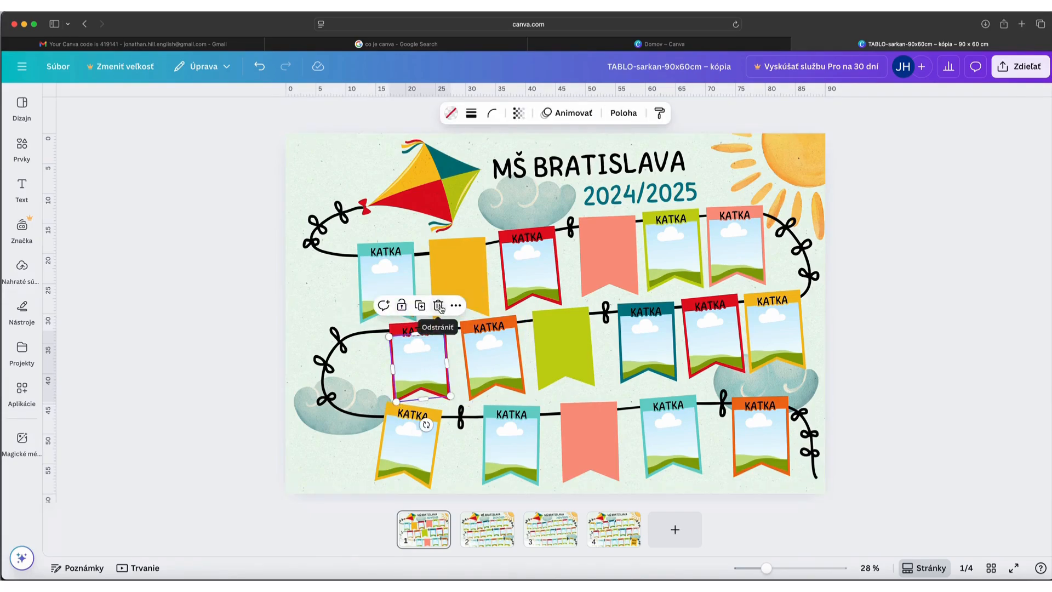
click(441, 311)
click(428, 331)
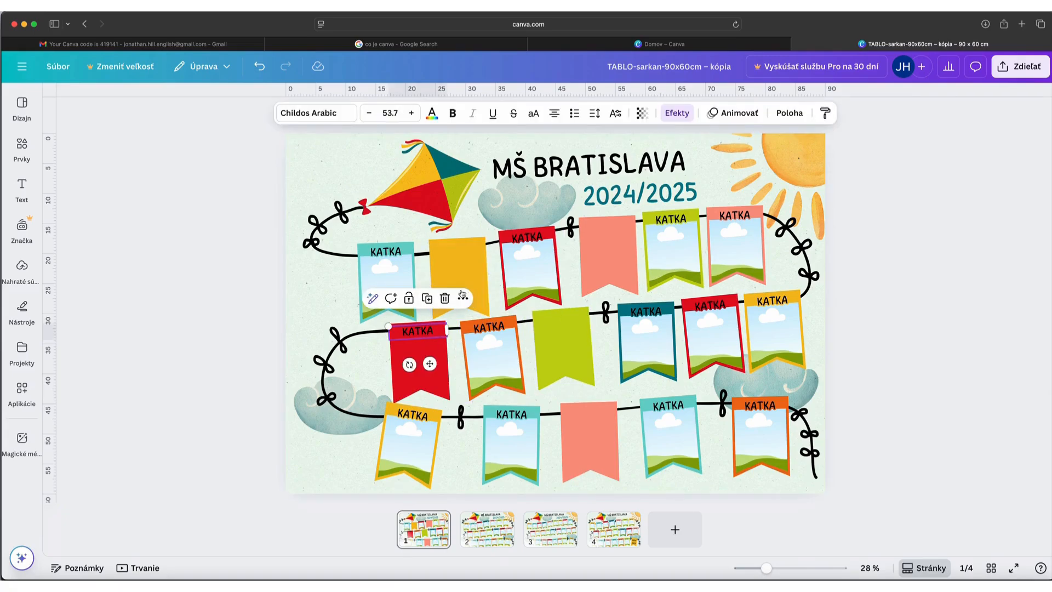
click(445, 305)
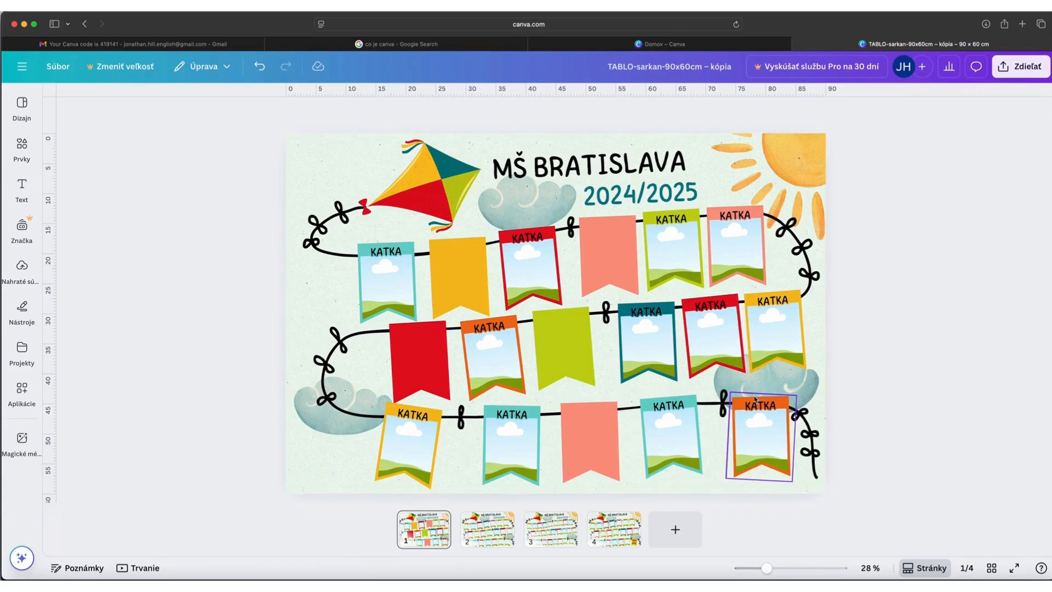
Replace BRATISLAVA with PREŠOV in the title so that it reads MŠ PREŠOV
click(602, 163)
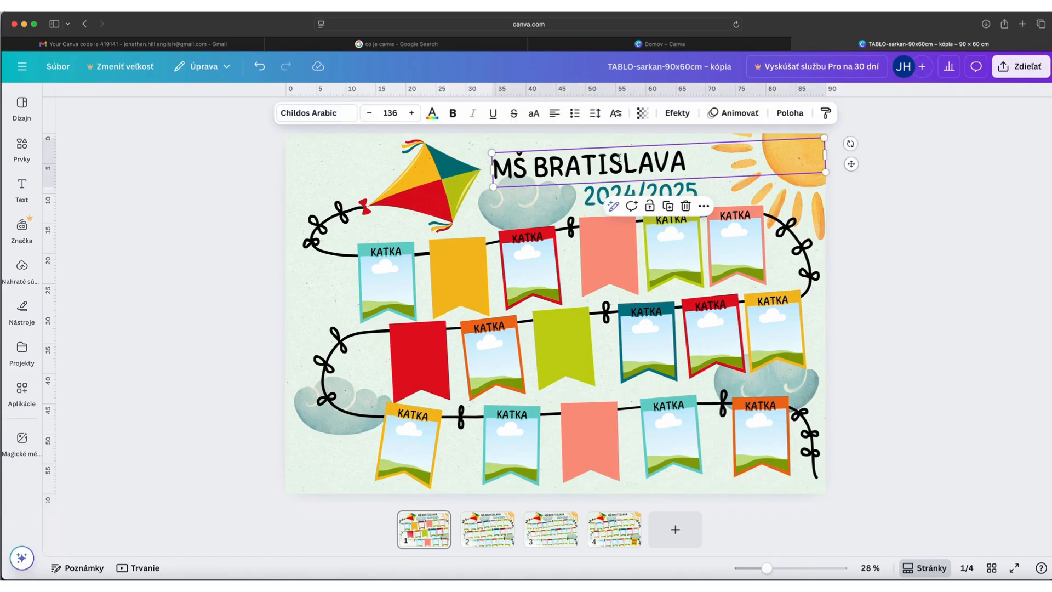
double_click(615, 159)
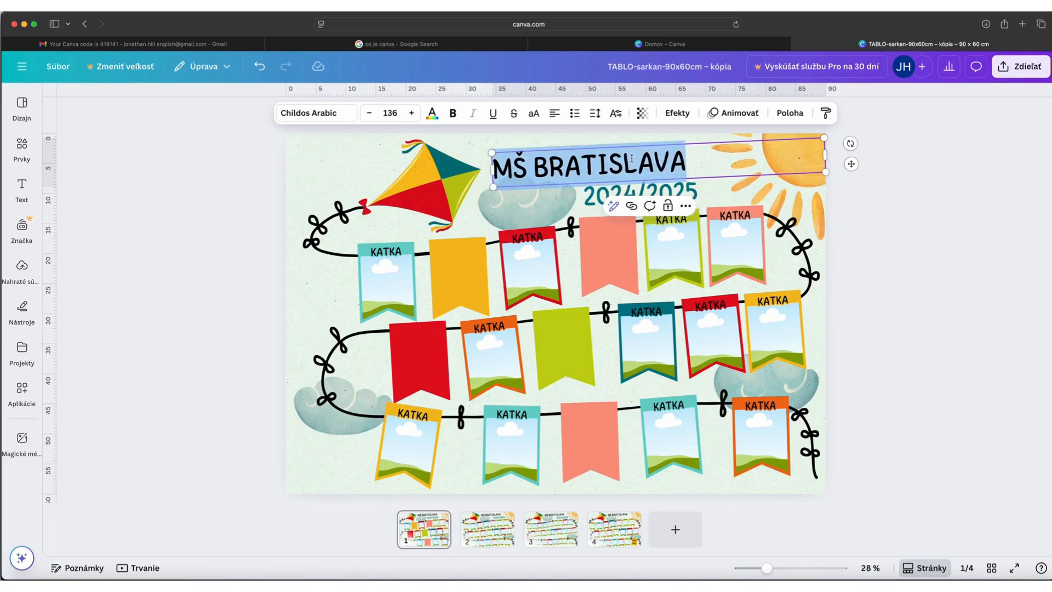
click(563, 157)
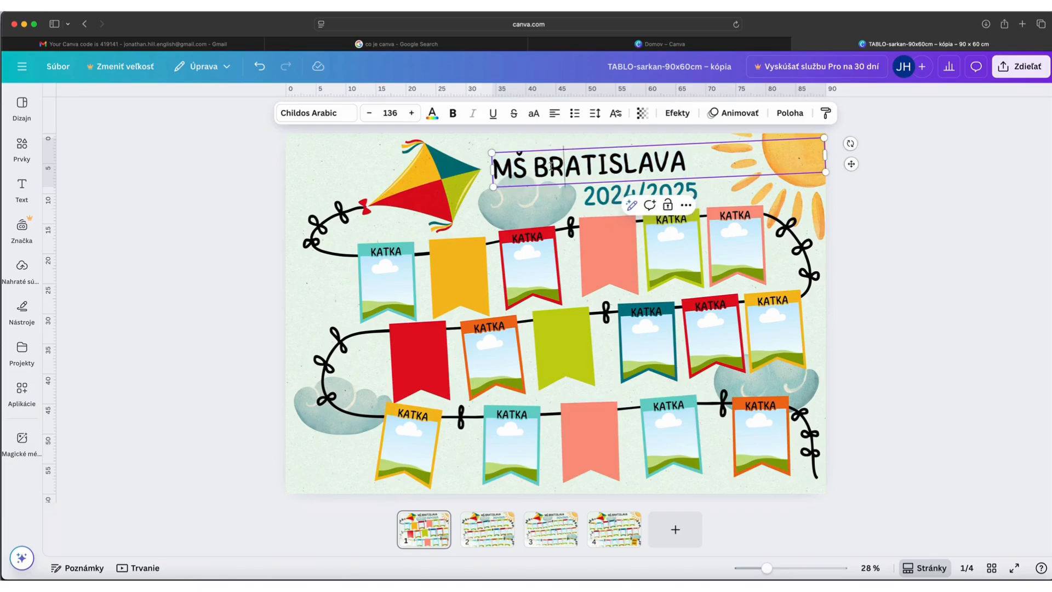
click(683, 160)
click(587, 196)
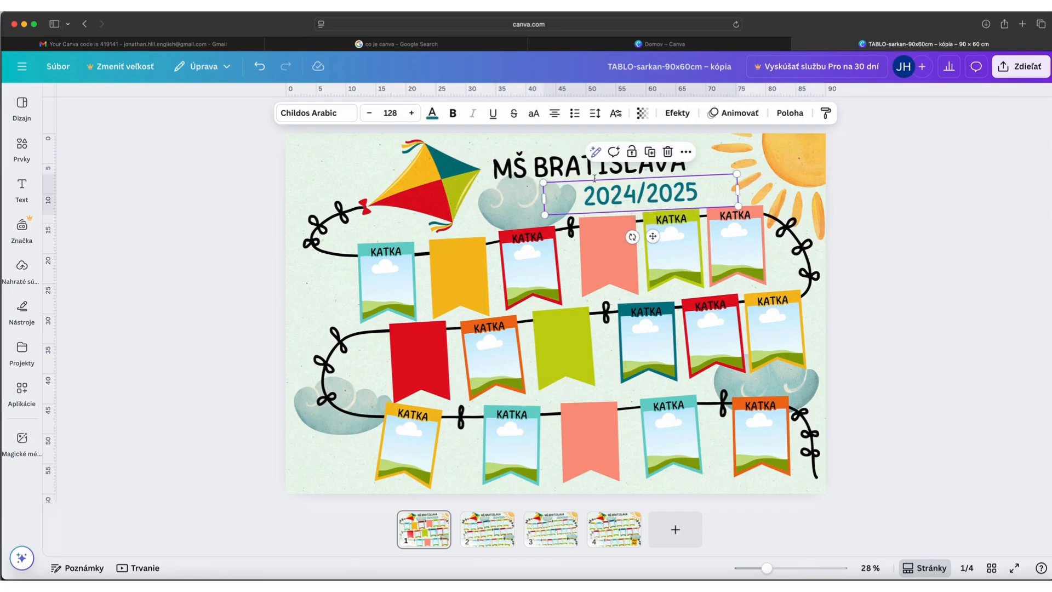
click(554, 162)
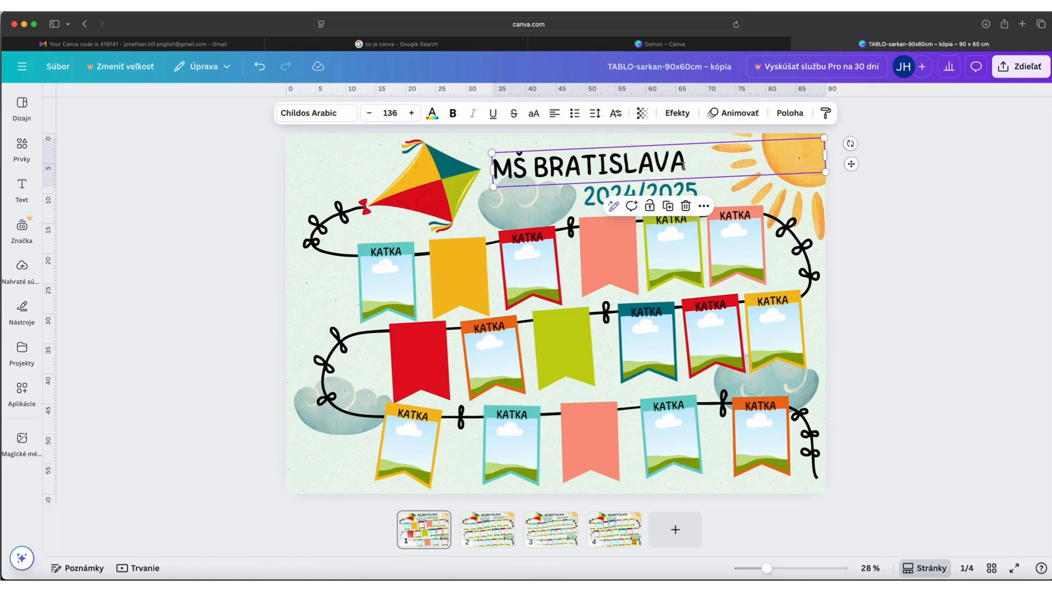
click(681, 162)
click(683, 162)
drag(684, 161, 540, 163)
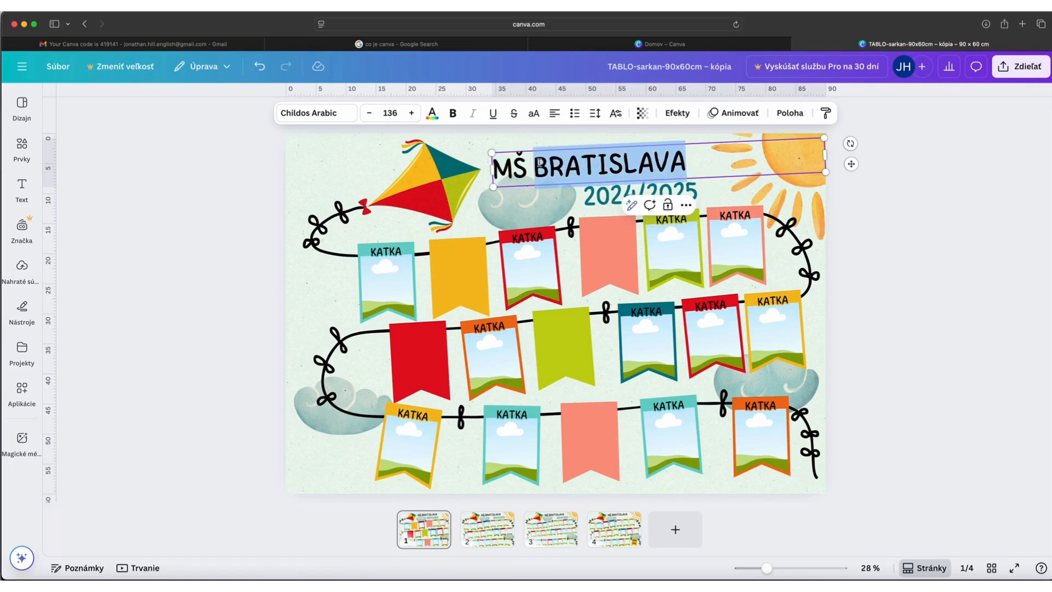
text(PRE)
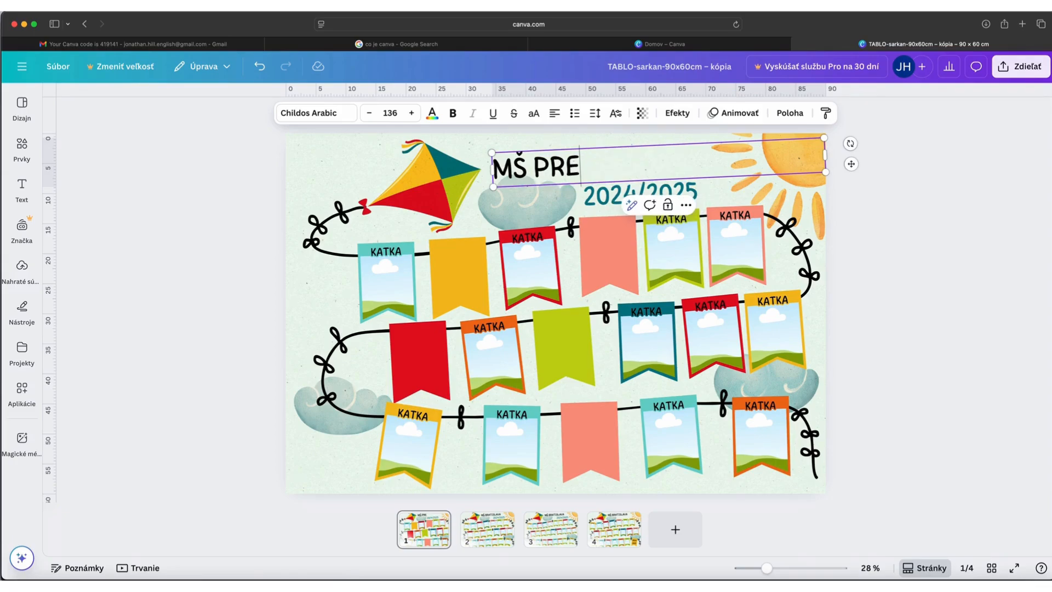
text(ŠOV)
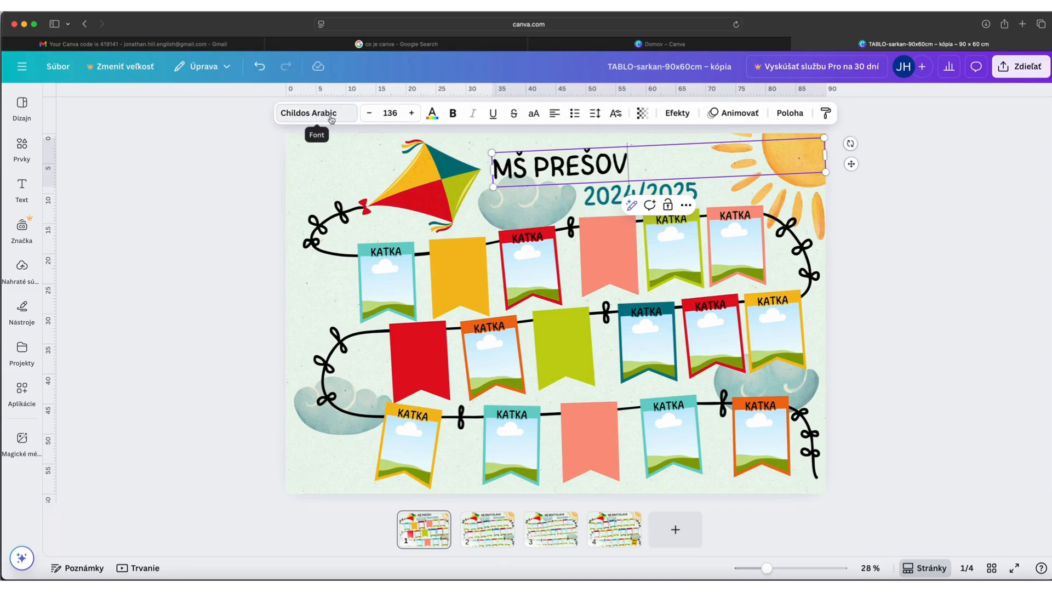
Set the title's font size to 137 and widen its letter spacing
key(super+shift+period)
key(super+shift+period)
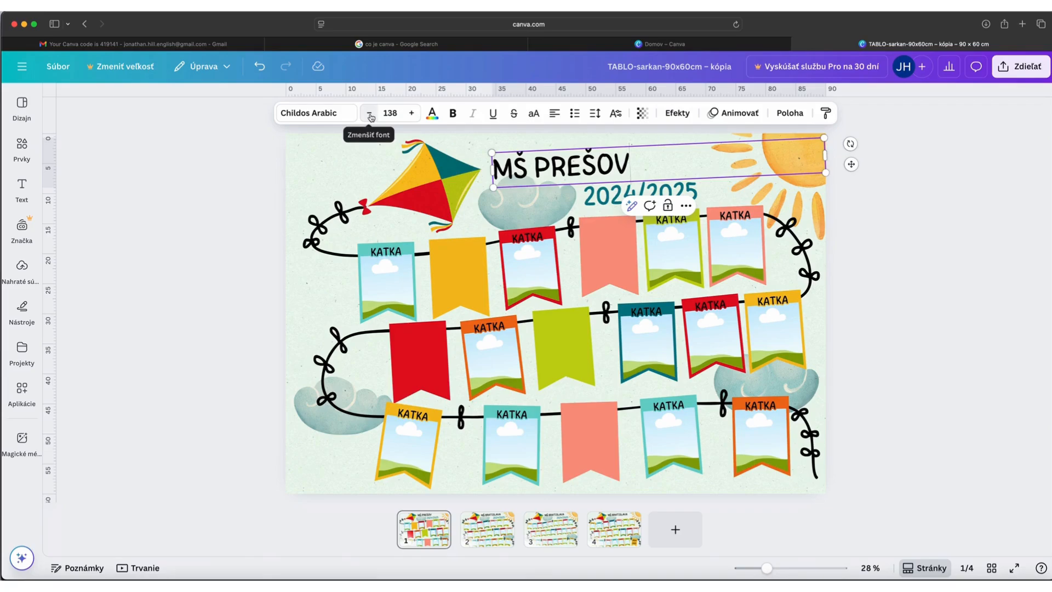
click(370, 114)
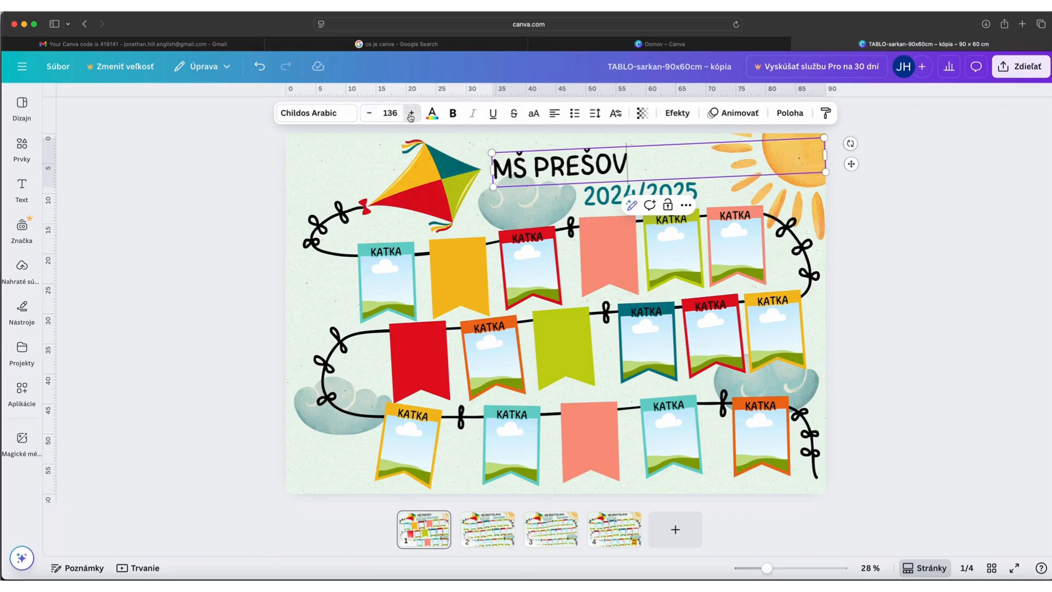
click(595, 113)
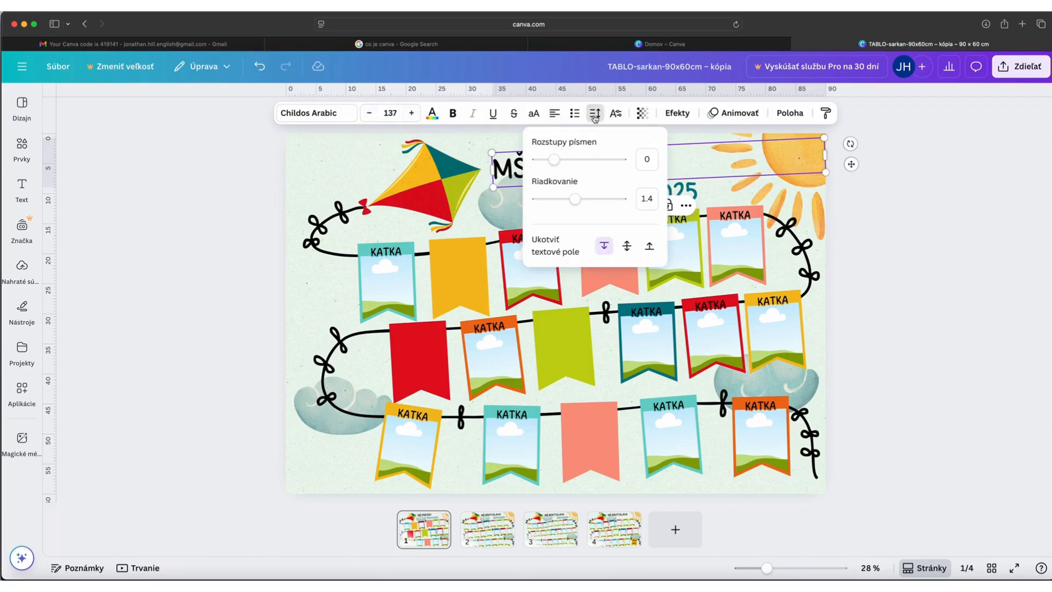
drag(554, 159, 578, 156)
click(426, 129)
Examine the fonts available for the title text
click(298, 114)
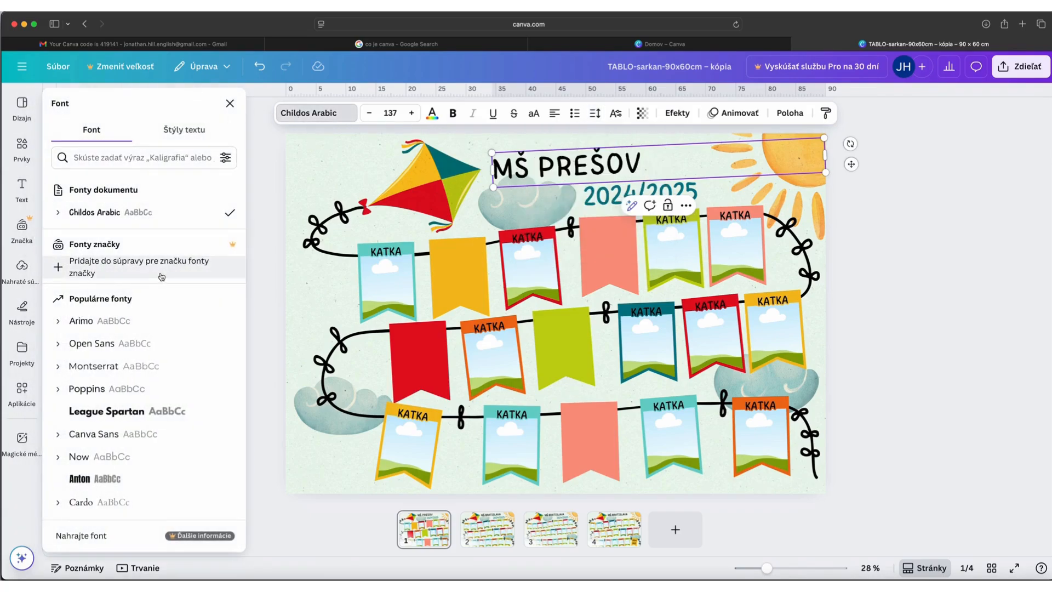
scroll(161, 277, down, 10)
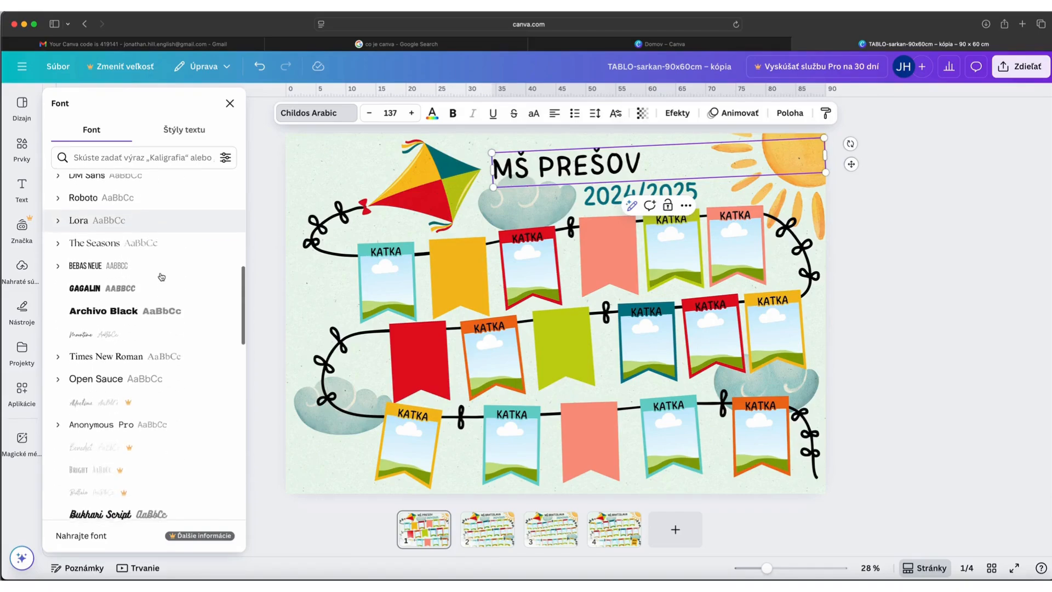
scroll(159, 280, down, 3)
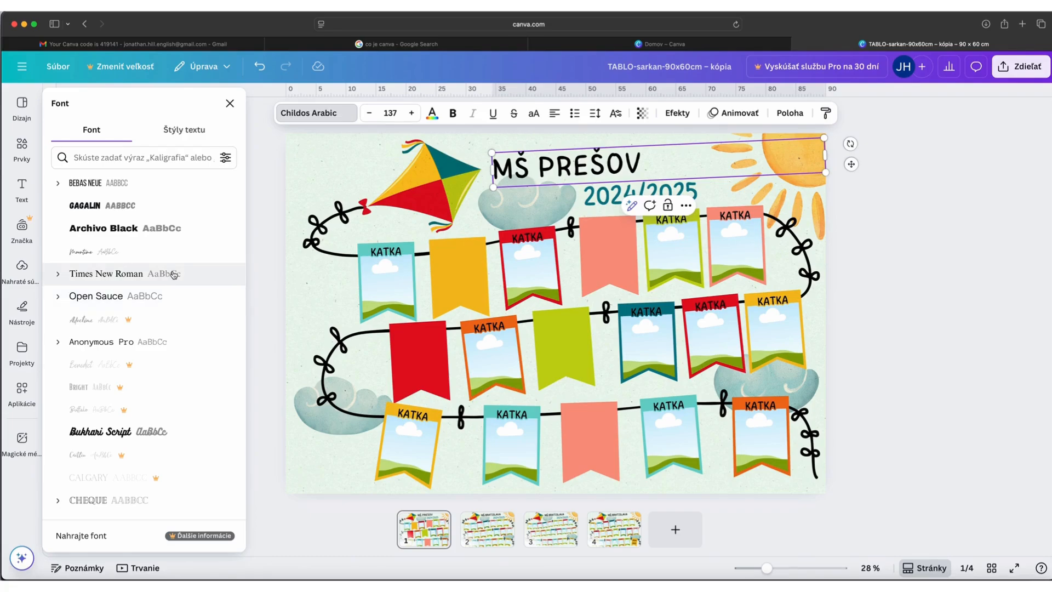
scroll(171, 274, up, 2)
scroll(173, 275, up, 8)
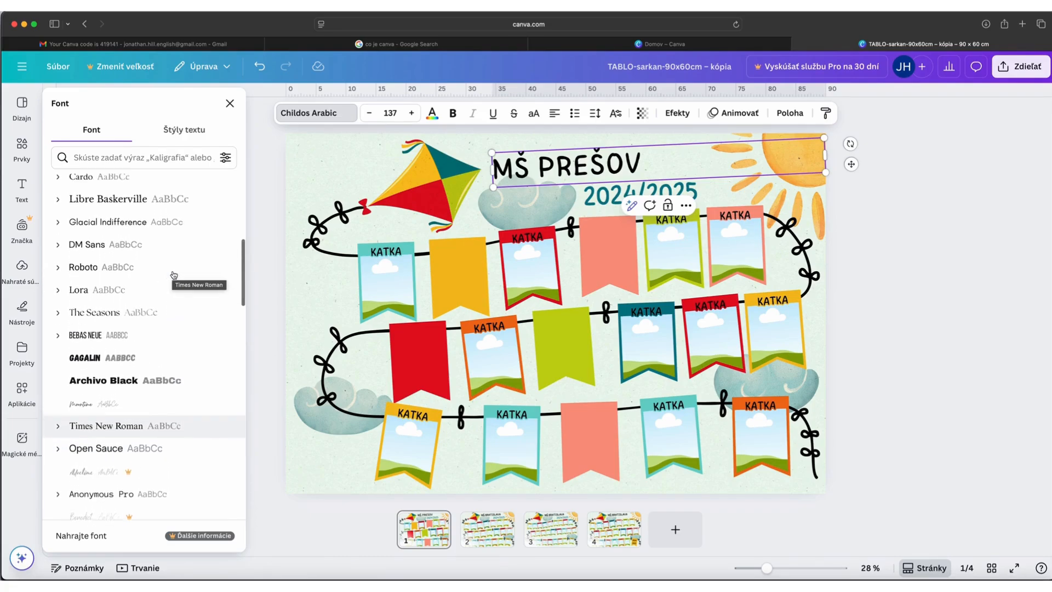
scroll(174, 275, up, 4)
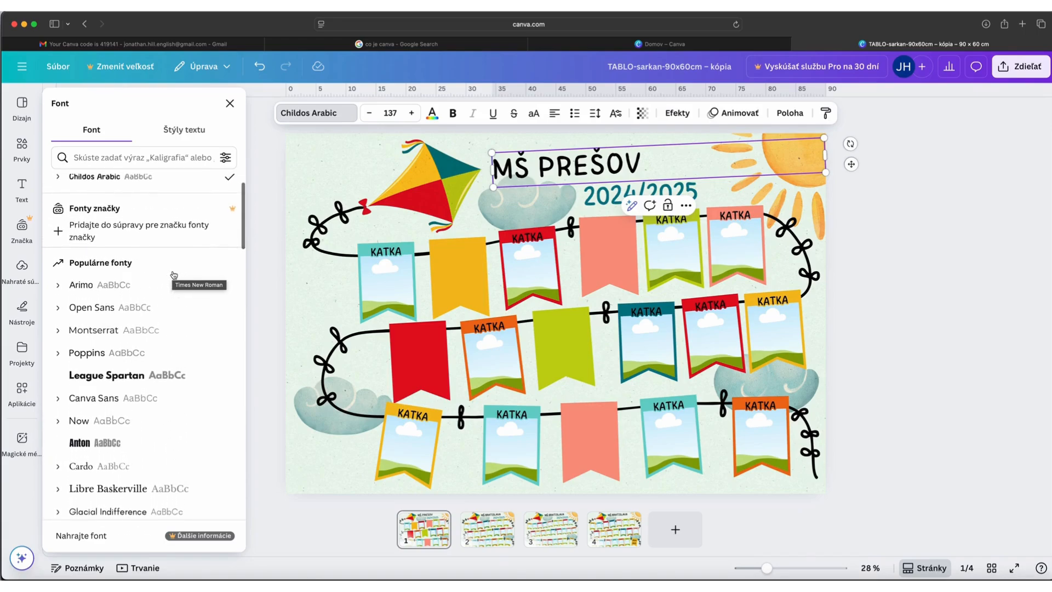
scroll(172, 273, down, 12)
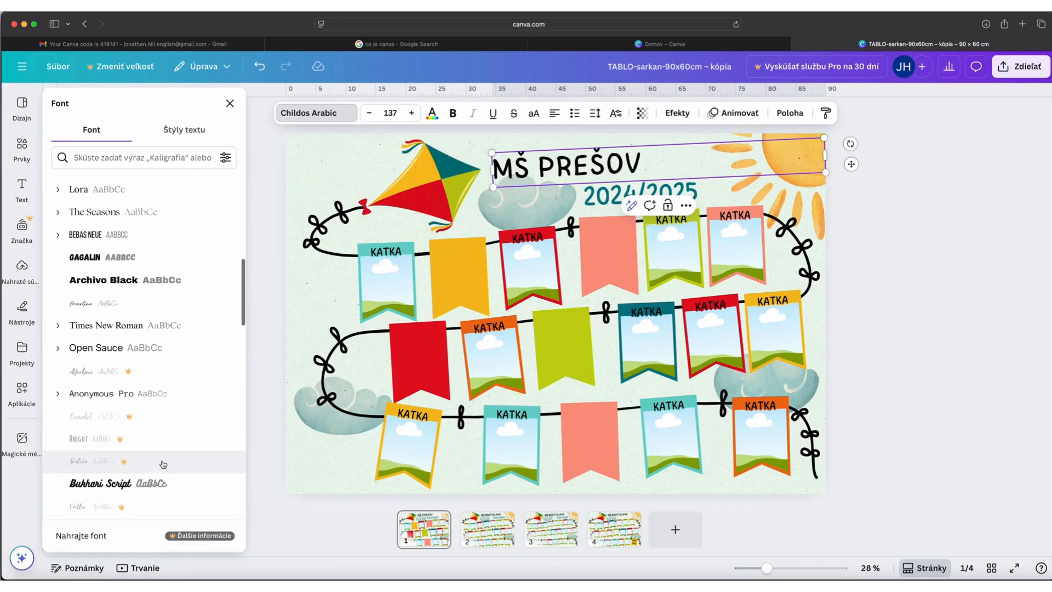
scroll(162, 463, up, 10)
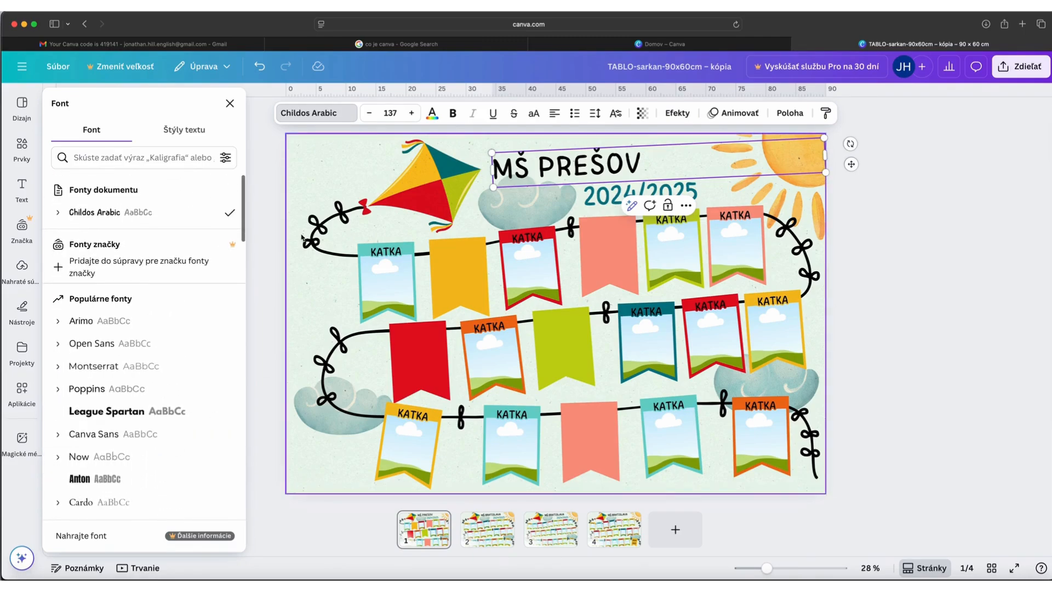
Filter the font list to free fonts and look through it to the fonts for Slovak
click(225, 158)
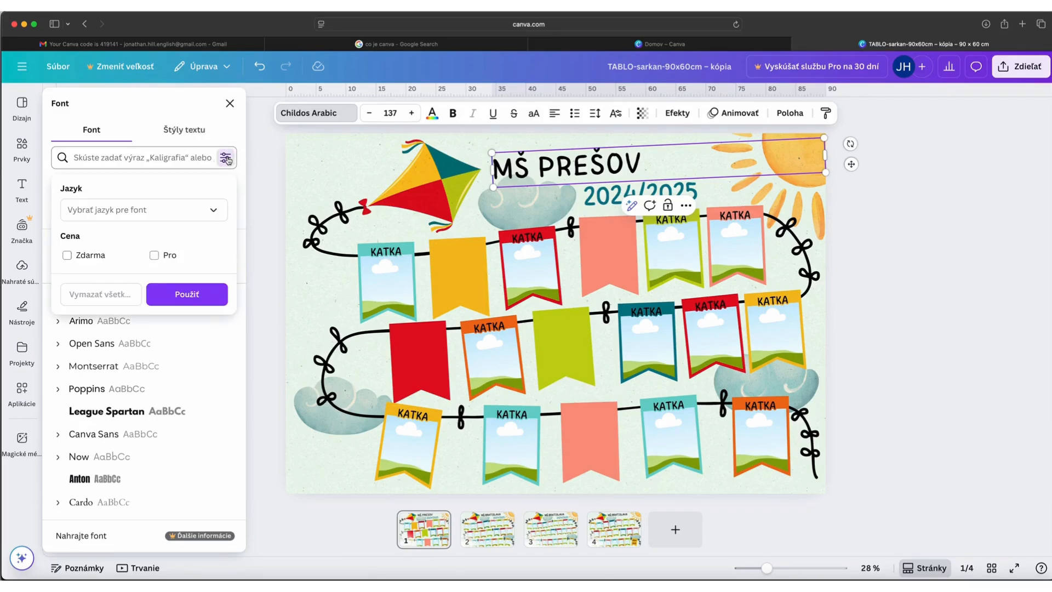
click(67, 256)
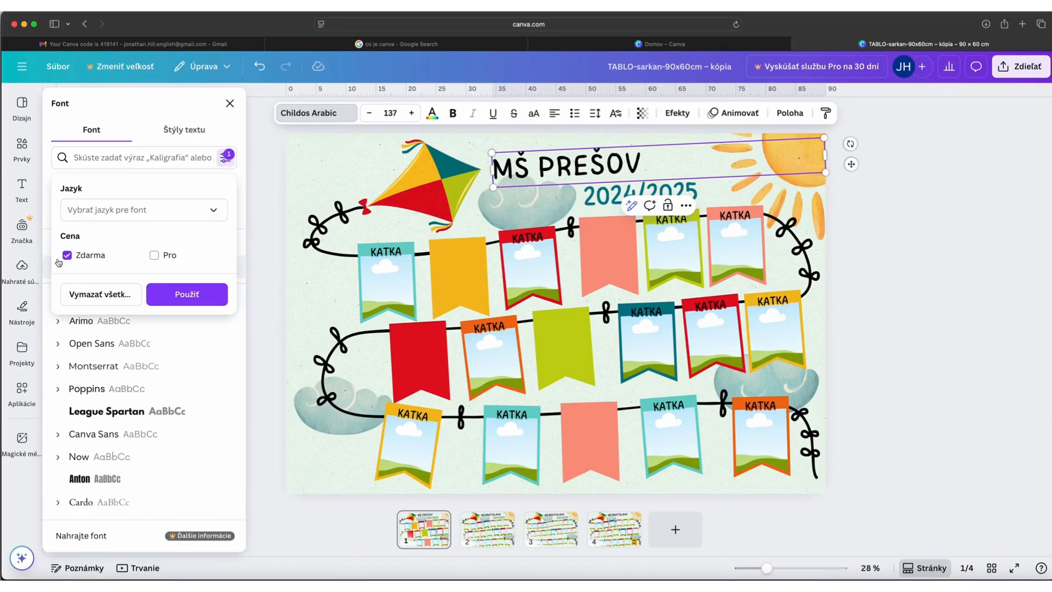
click(186, 295)
scroll(175, 305, down, 10)
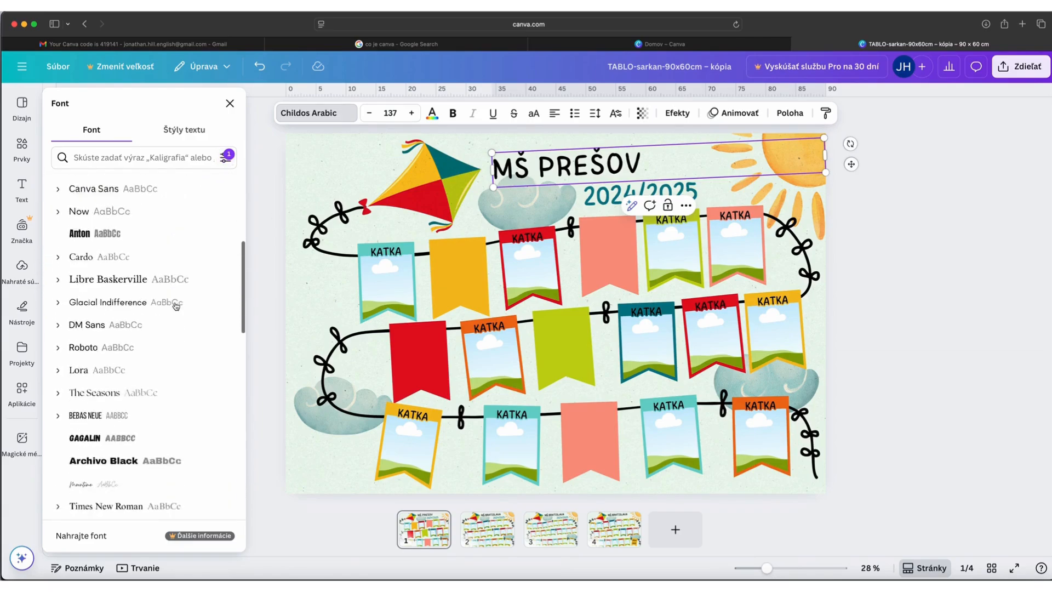
scroll(175, 306, down, 10)
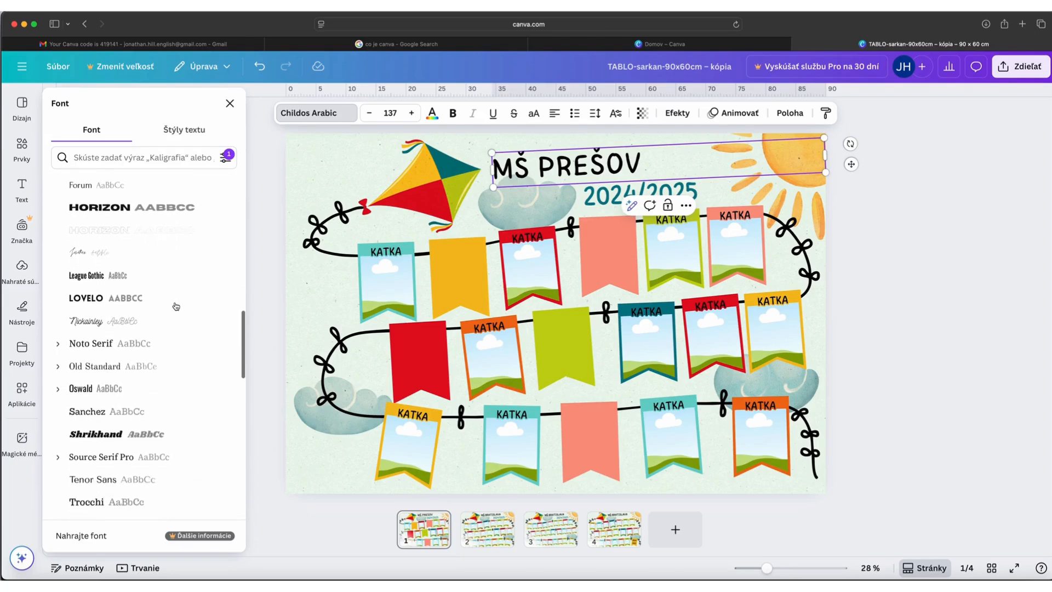
scroll(175, 306, down, 5)
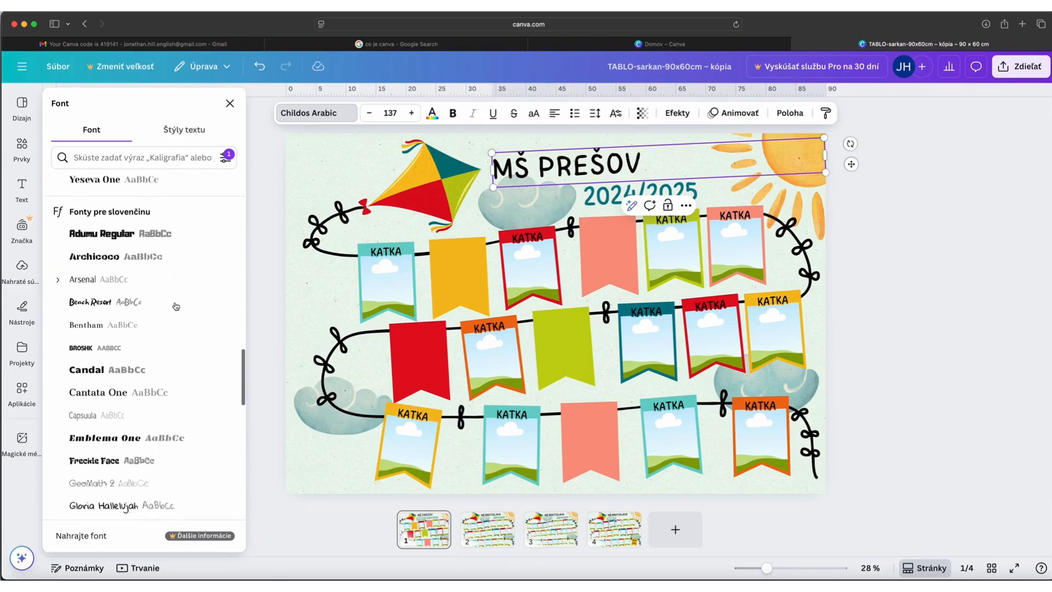
Try the Beach Resort, Broshk and Cantata One fonts on the title
click(83, 287)
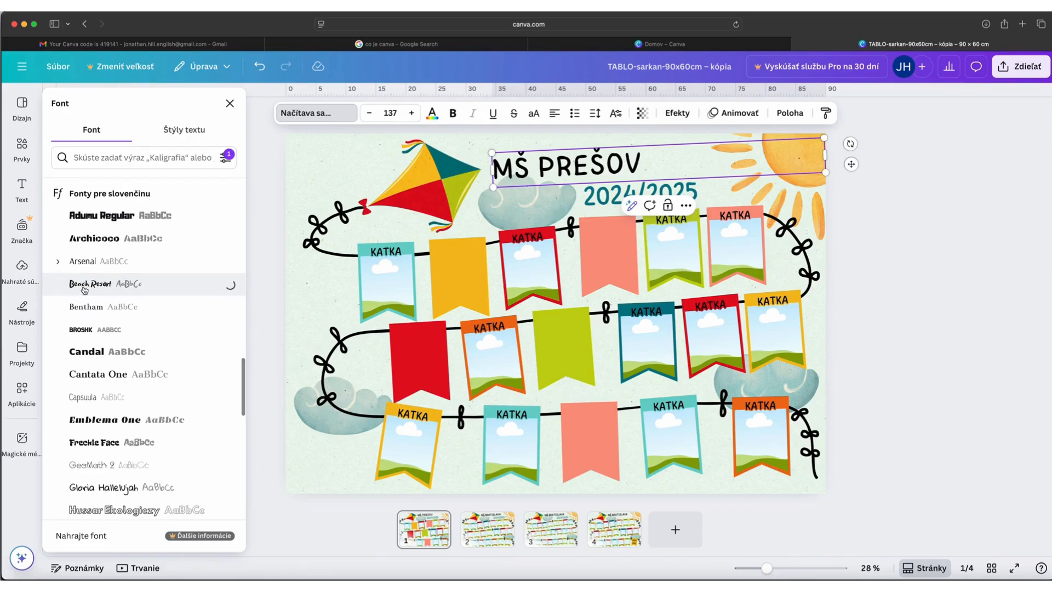
click(86, 330)
click(97, 376)
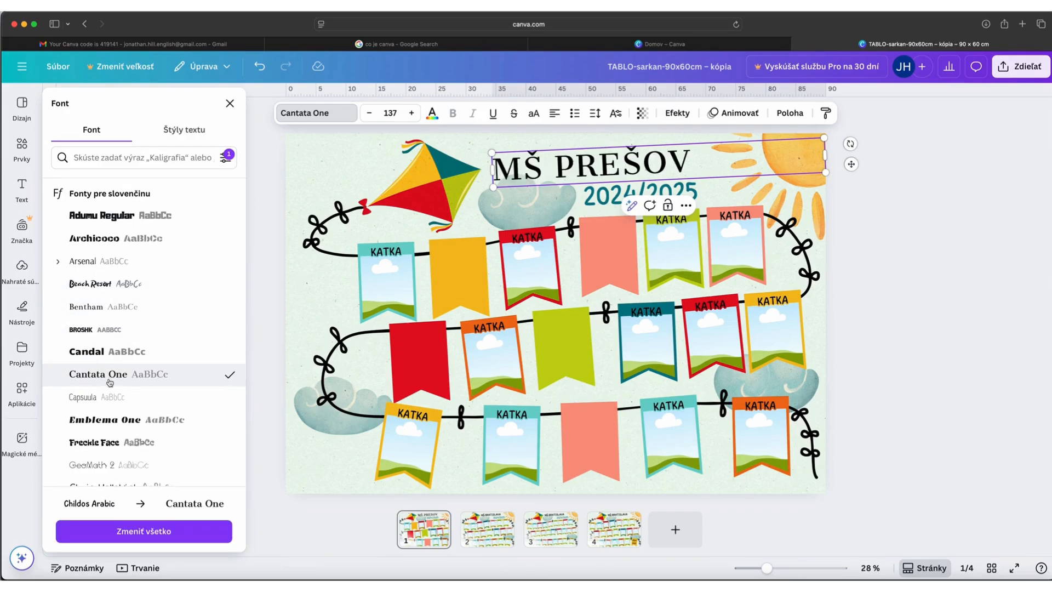
click(267, 257)
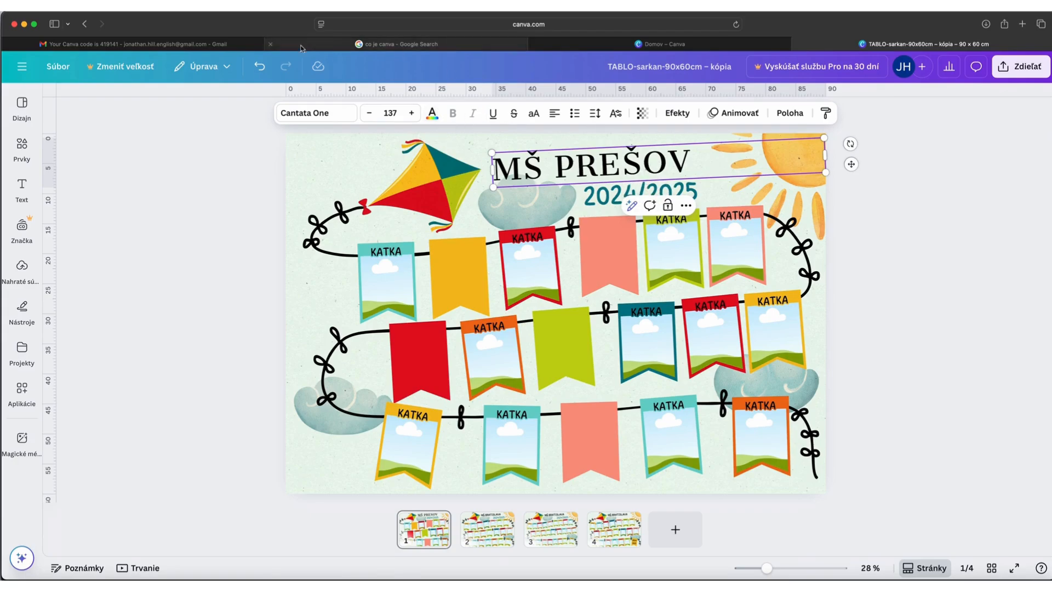
Undo the font changes made to the title
click(260, 66)
click(260, 66)
click(260, 66)
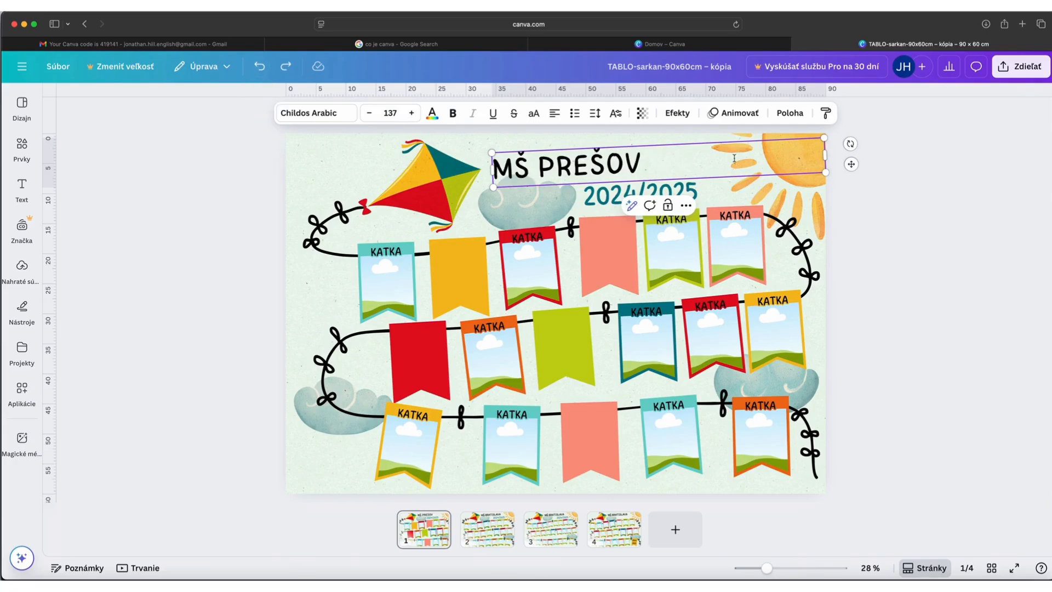
Try the kite image's photo colours on the 2024/2025 text, ending with dark teal #0b7479
click(623, 192)
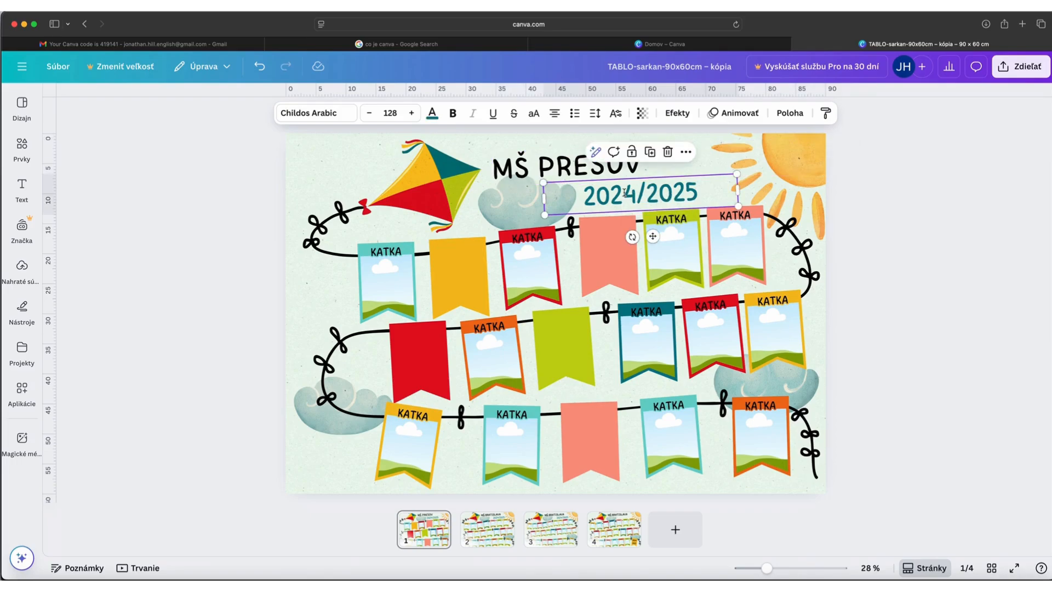
click(432, 114)
scroll(125, 278, down, 1)
scroll(125, 279, down, 1)
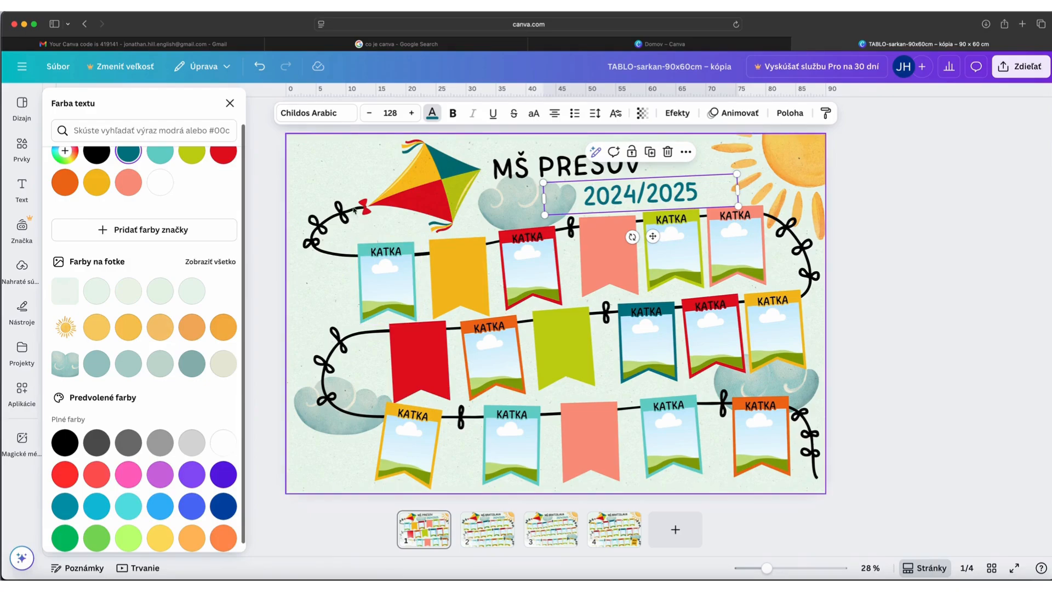
click(210, 263)
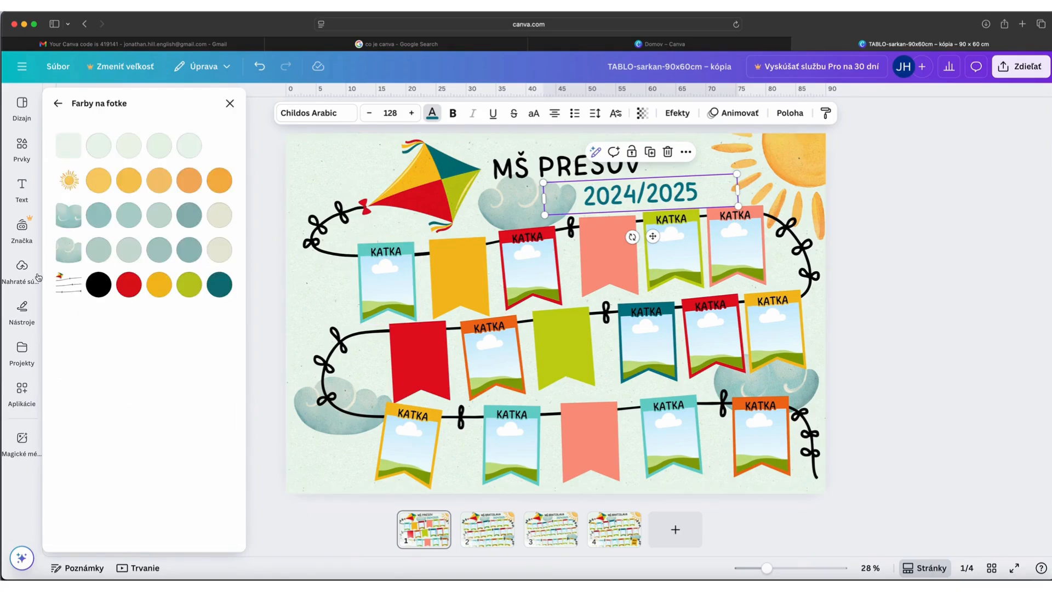
click(128, 285)
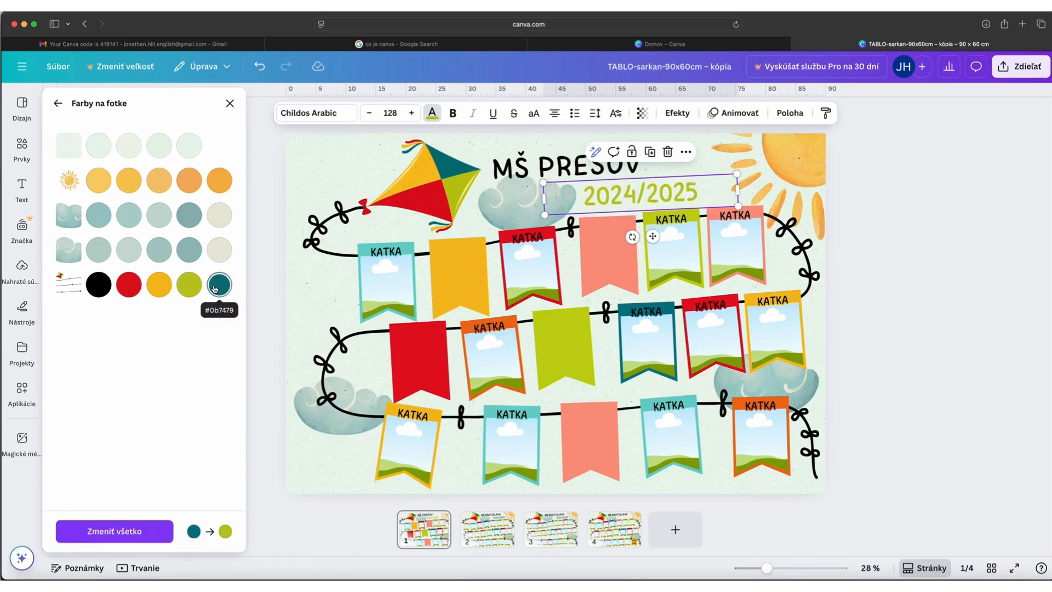
click(219, 285)
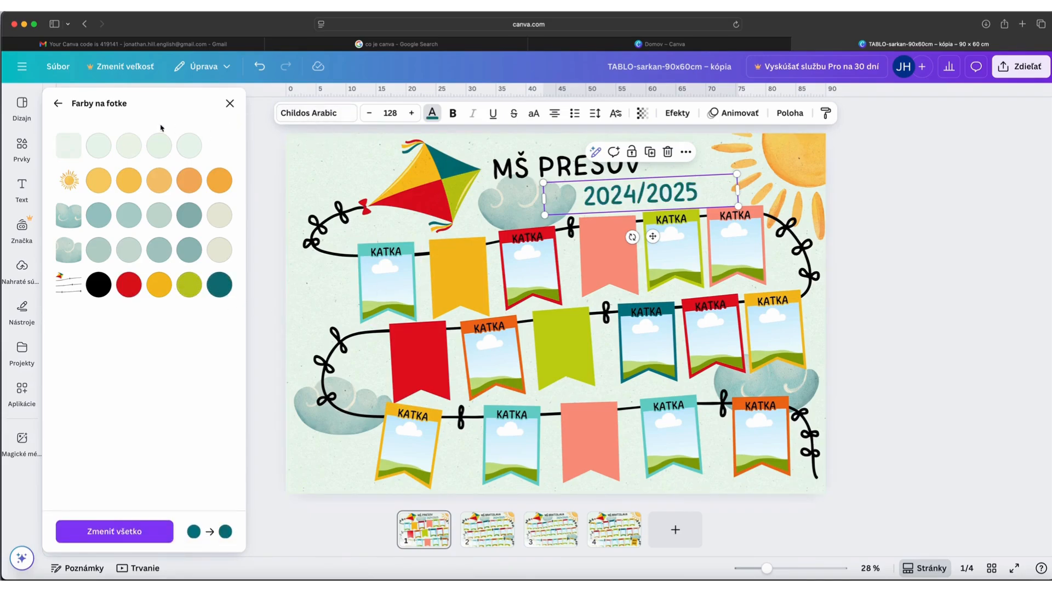
click(57, 104)
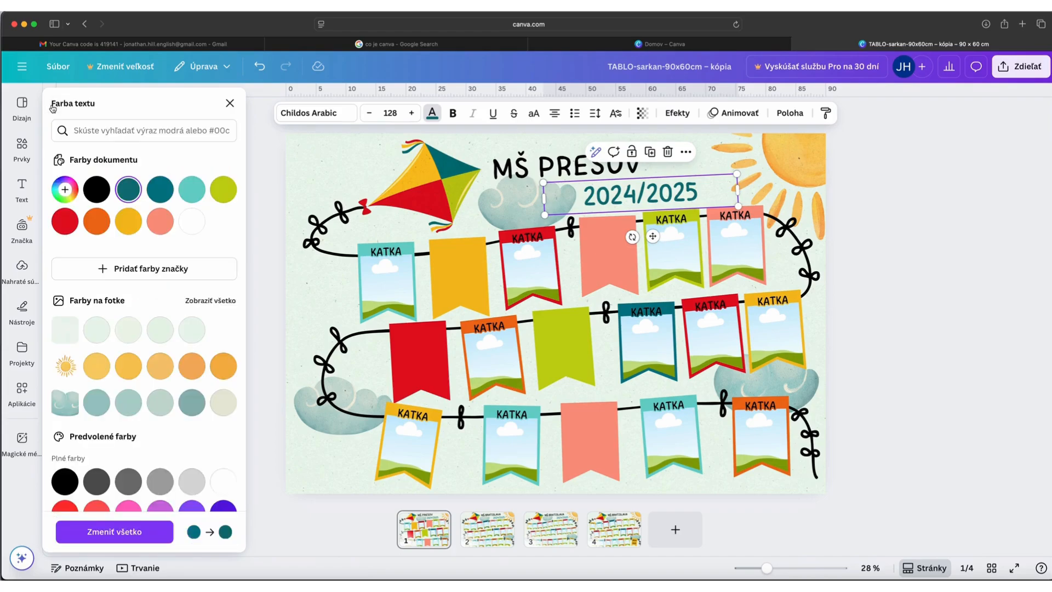
Give the 2024/2025 text the custom purple colour #AD56D6
click(65, 200)
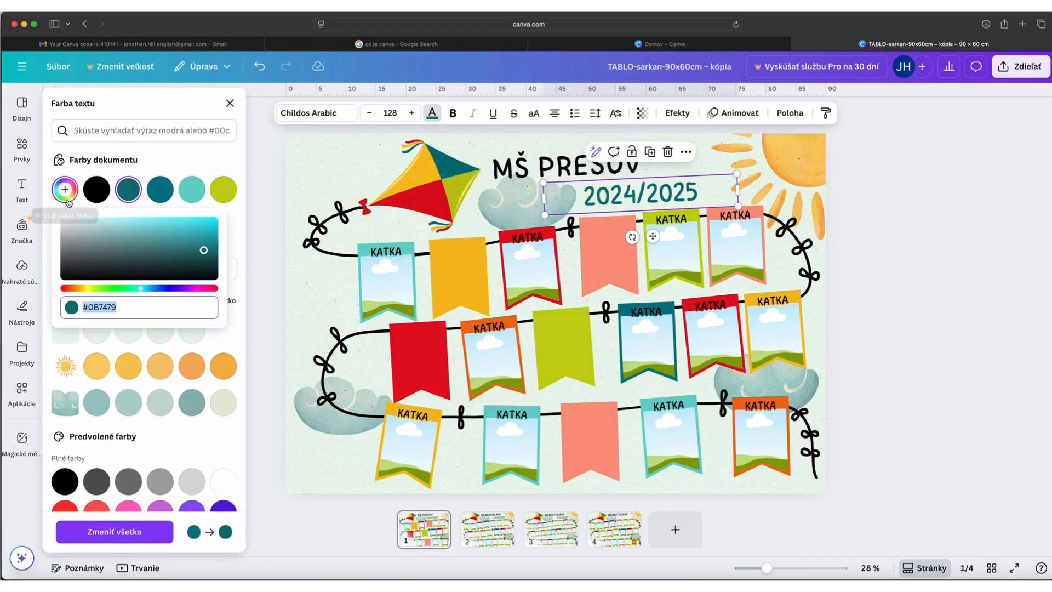
click(140, 238)
click(182, 287)
click(203, 236)
click(155, 226)
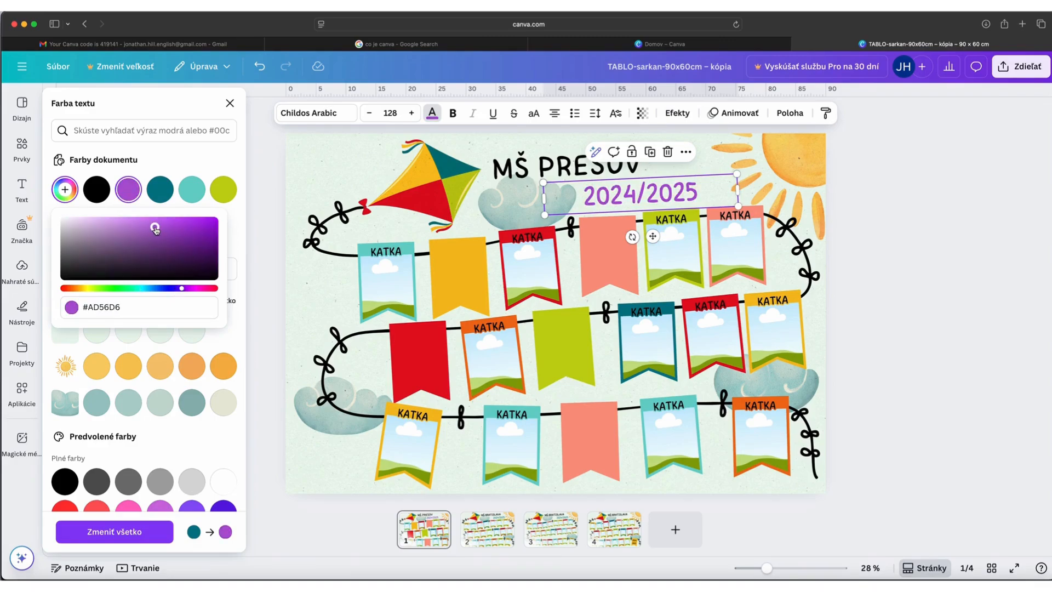
Try light purple #D9AFED and a dark green #0D822E as custom colours on the 2024/2025 text
drag(155, 227, 102, 221)
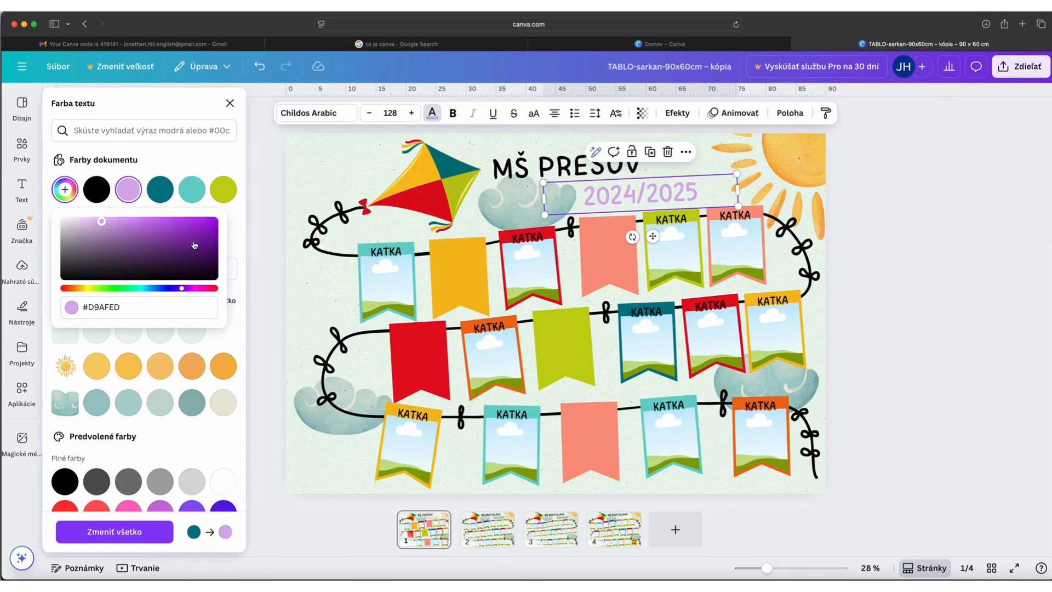
click(121, 288)
click(175, 239)
click(202, 247)
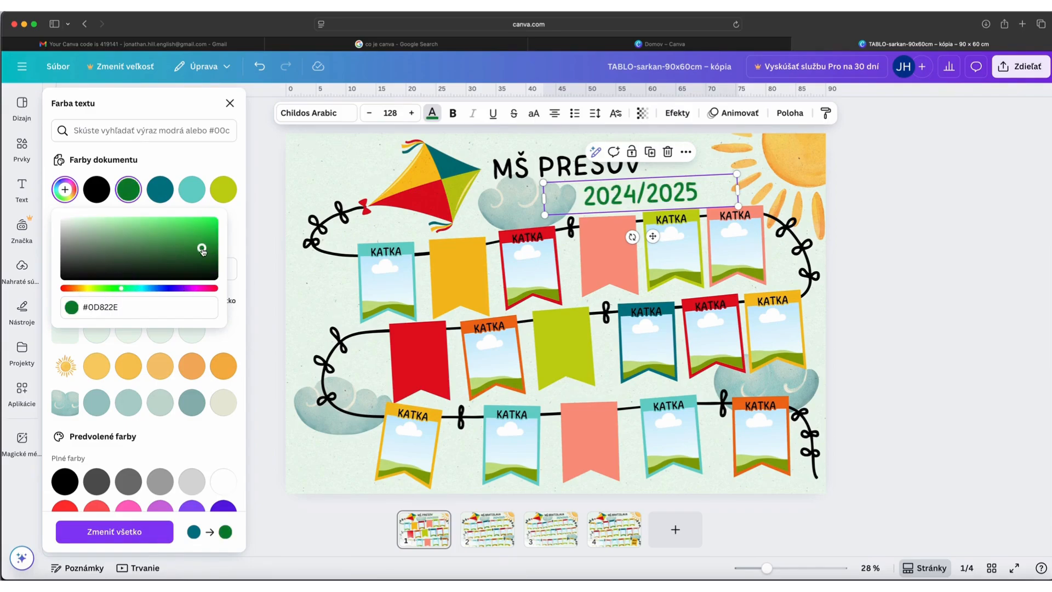
click(254, 233)
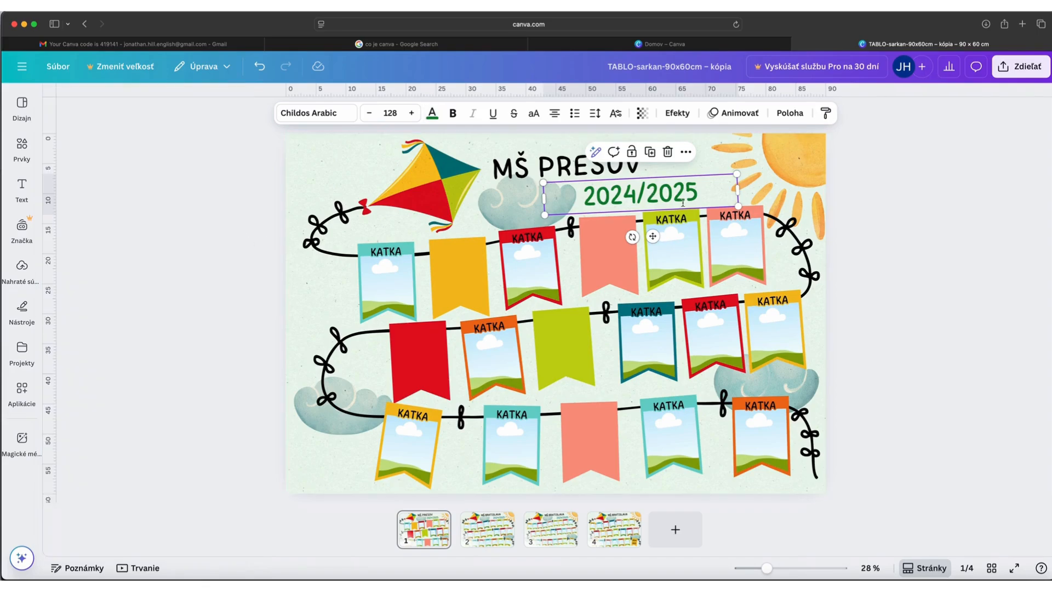
Undo the custom colour changes made to the 2024/2025 text and deselect it
click(259, 68)
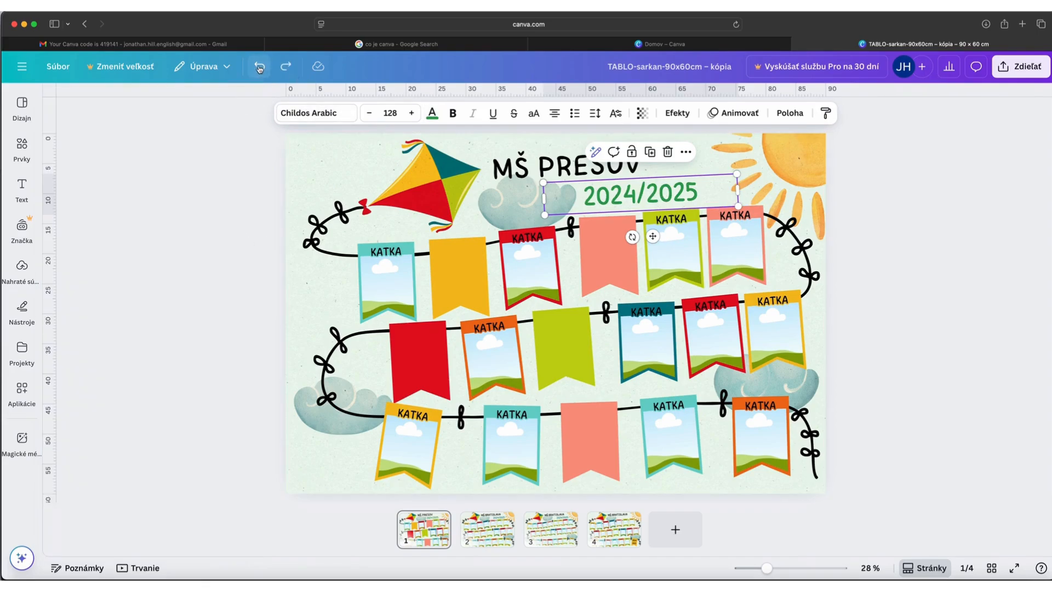
click(260, 68)
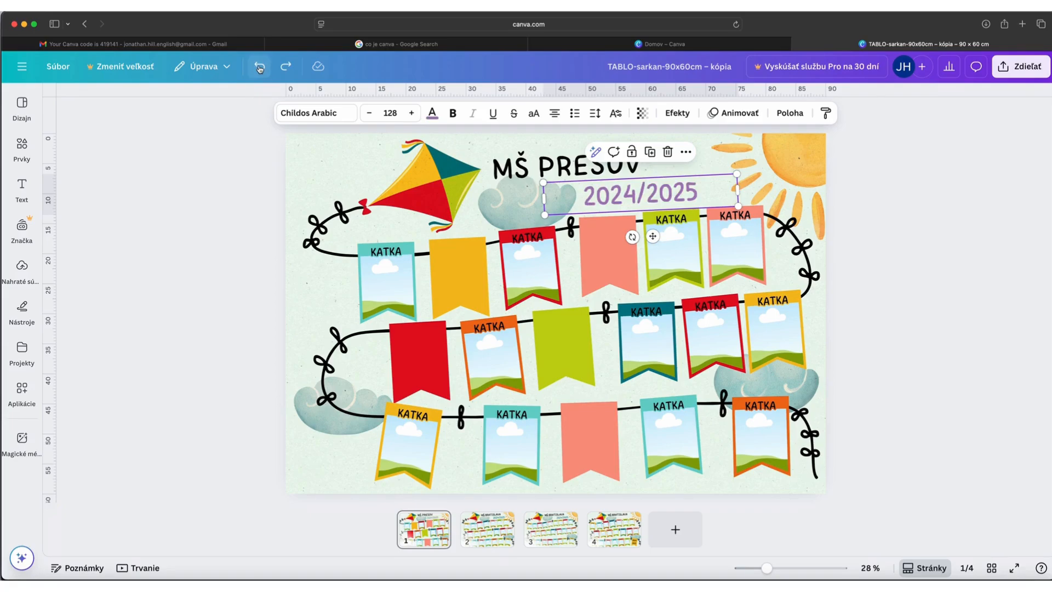
click(259, 68)
click(260, 68)
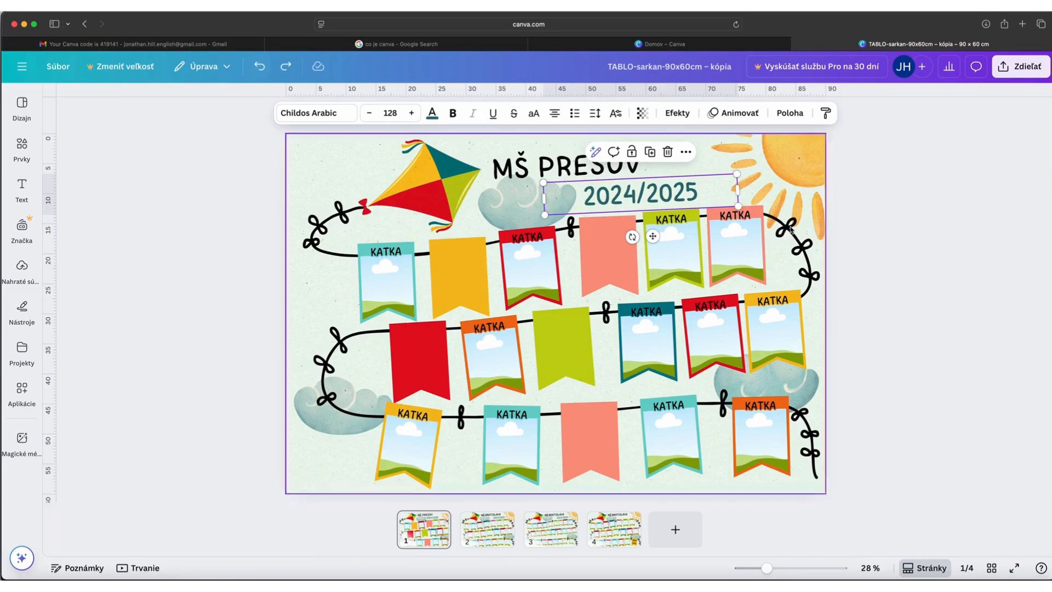
click(928, 246)
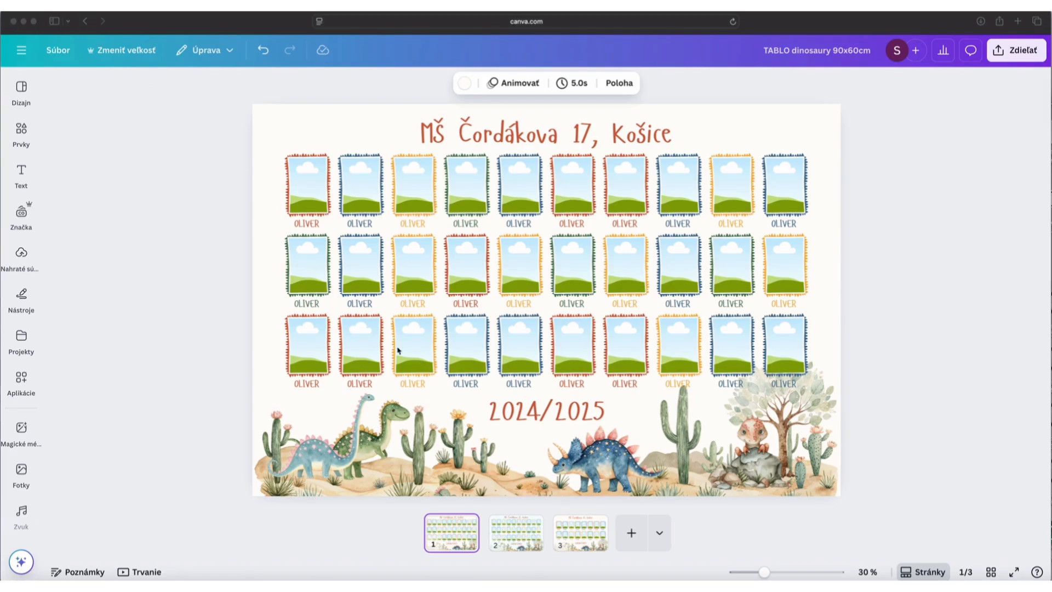
In the TABLO dinosaury 90x60cm design, look through the page layouts, duplicate the first page and return to the original
click(509, 532)
click(581, 533)
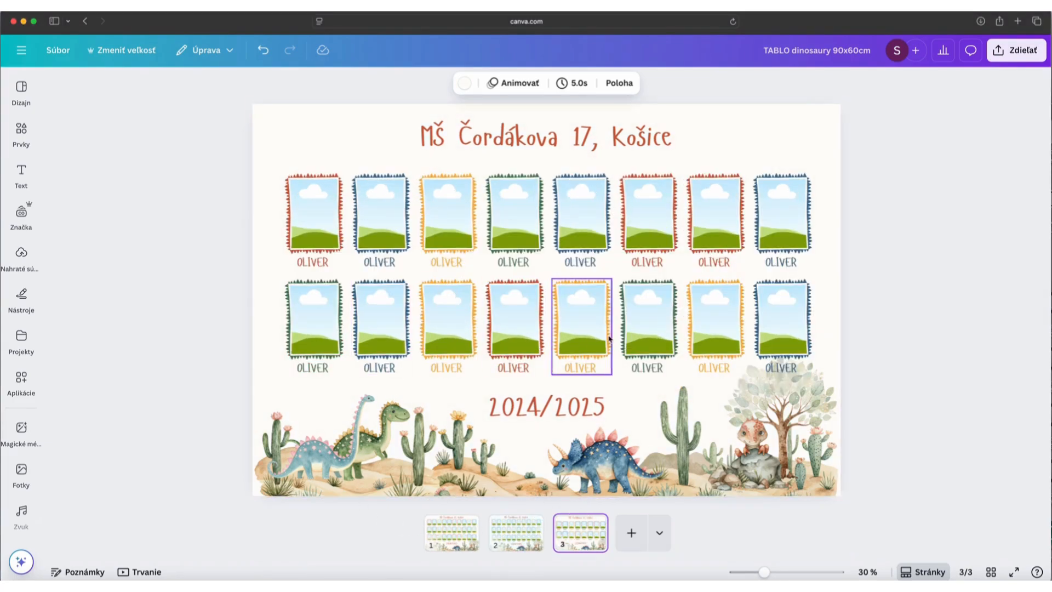
click(452, 538)
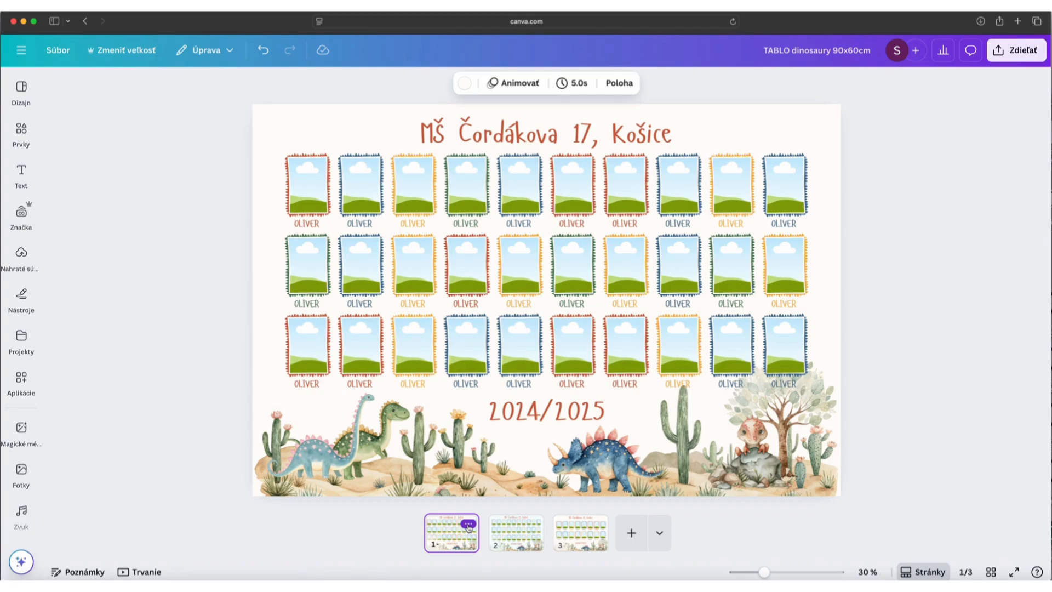
click(469, 524)
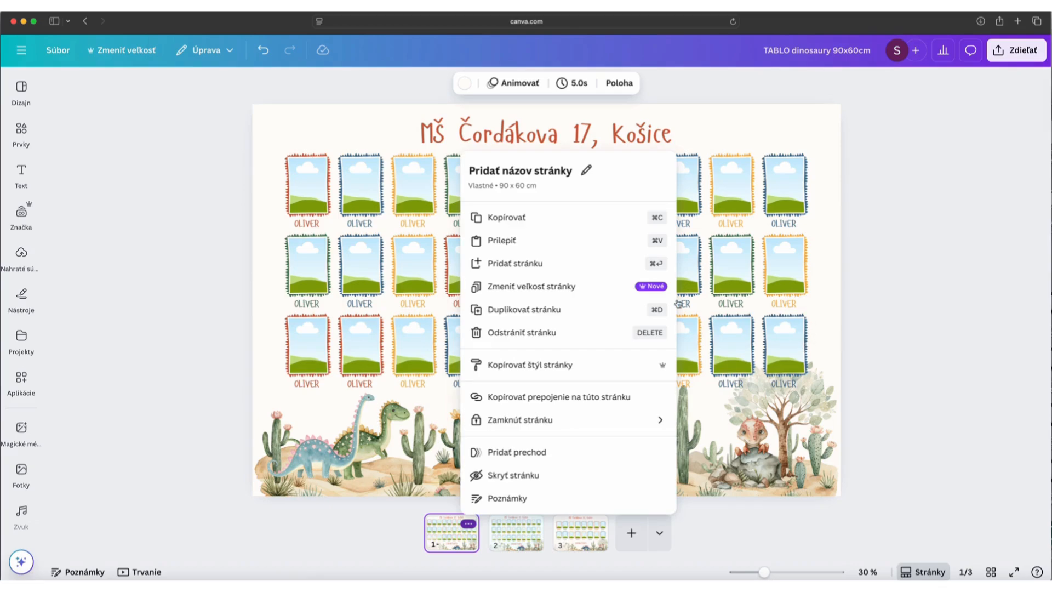
click(528, 312)
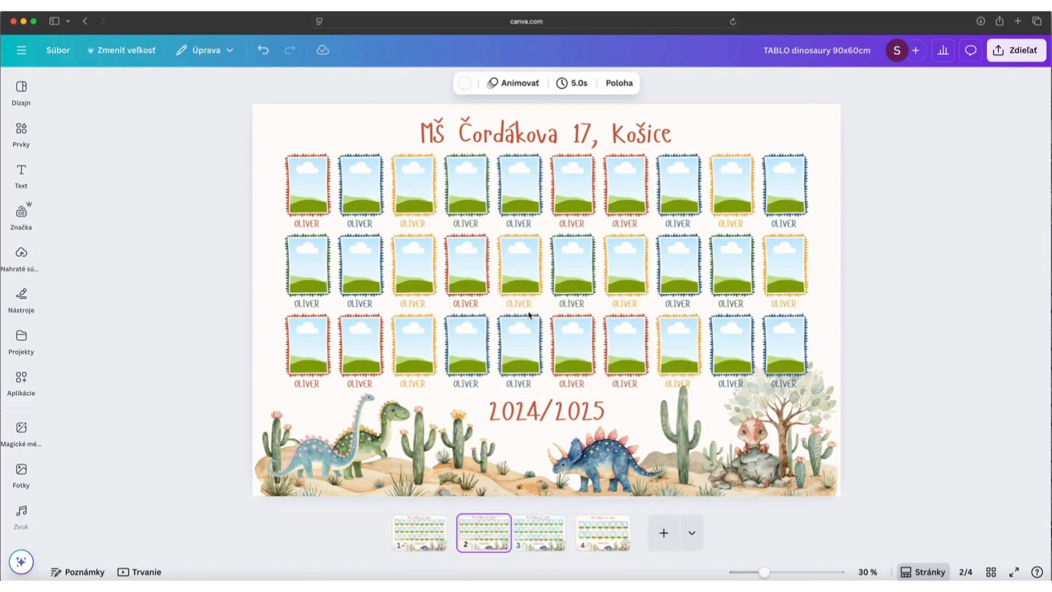
click(416, 534)
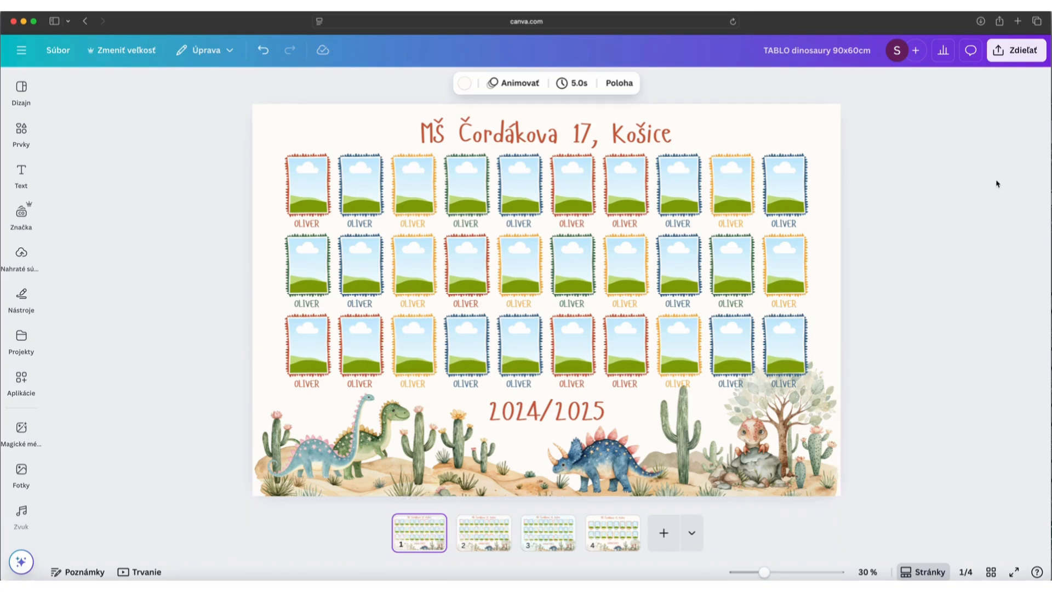
Delete the bottom row of photo frames, the last three of the top row and the last four of the second row
drag(225, 324, 833, 333)
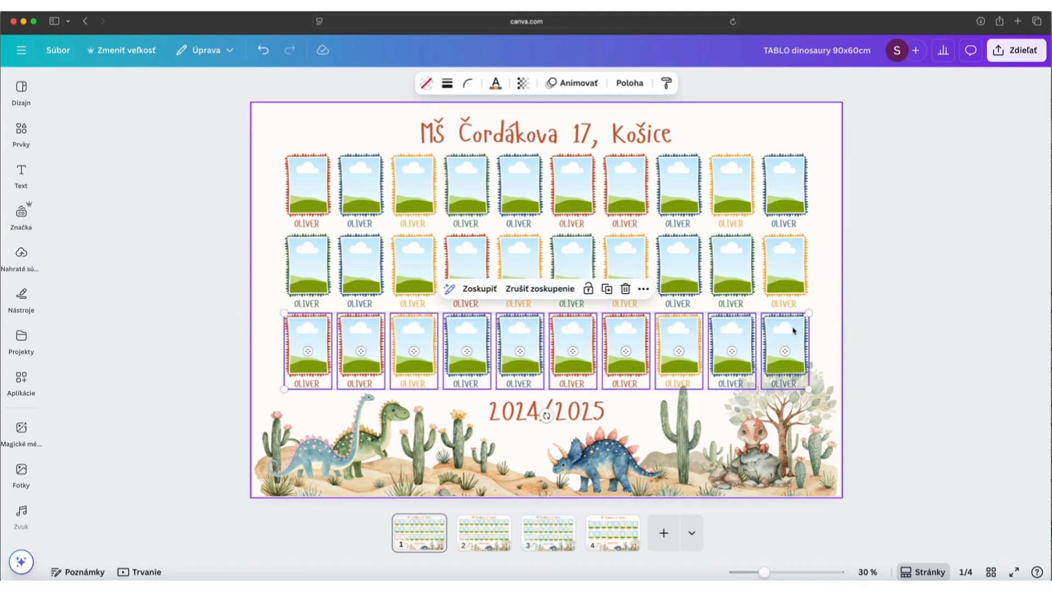
click(625, 288)
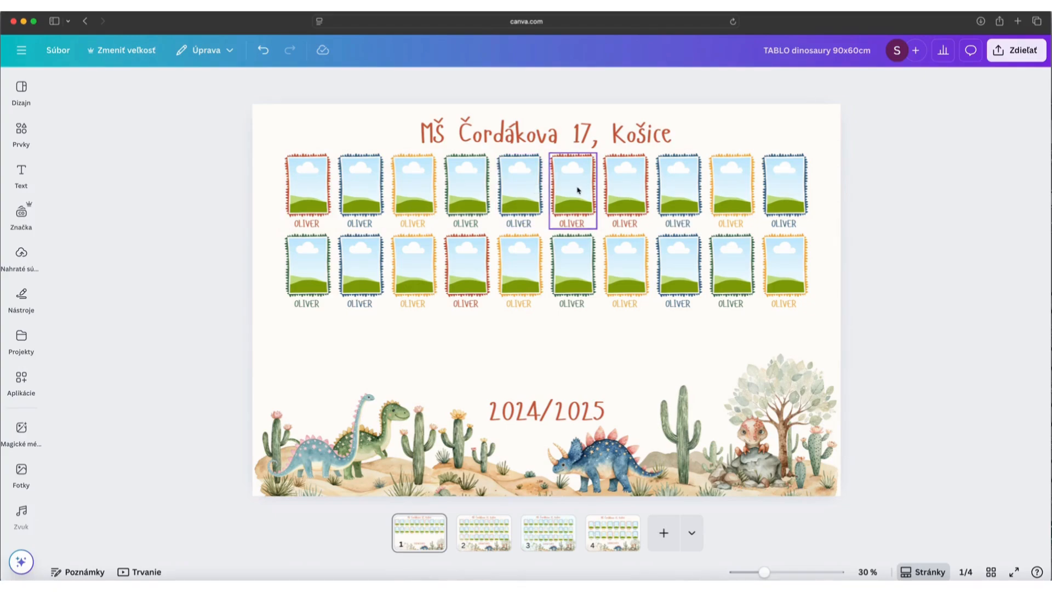
drag(871, 180, 674, 173)
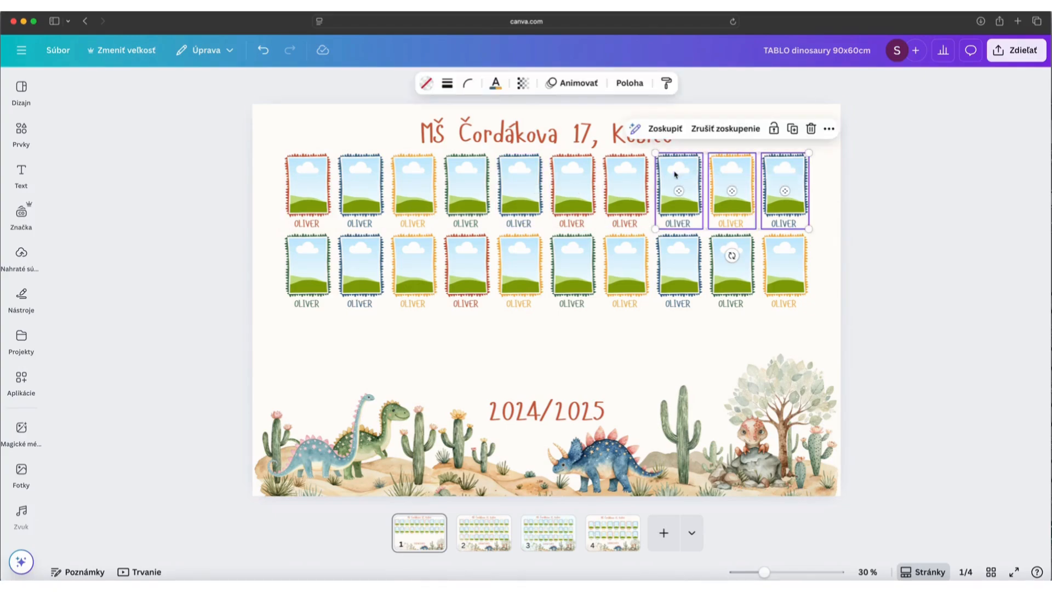
click(809, 131)
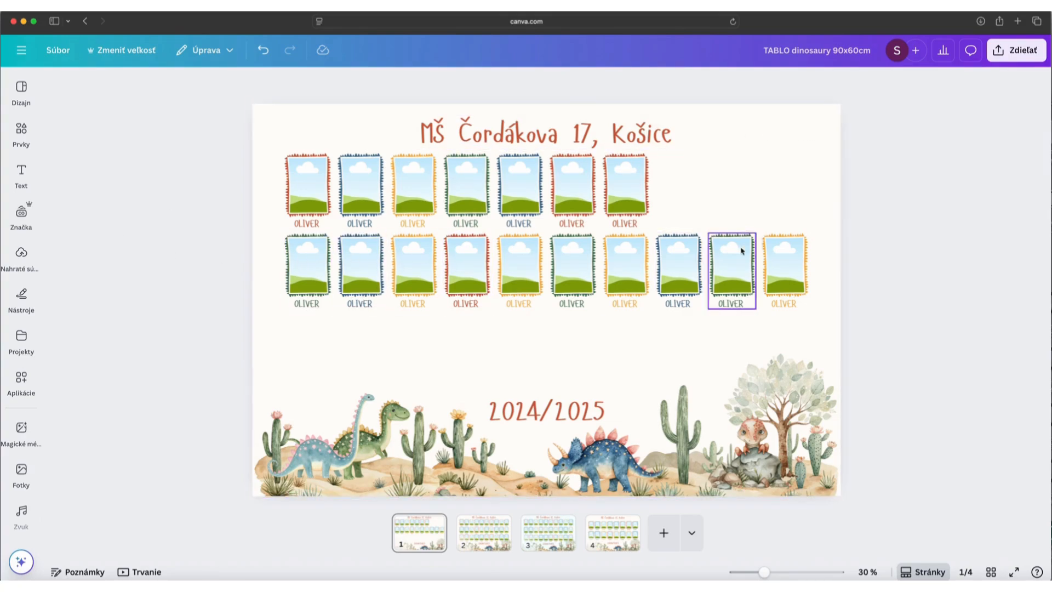
drag(910, 260, 614, 268)
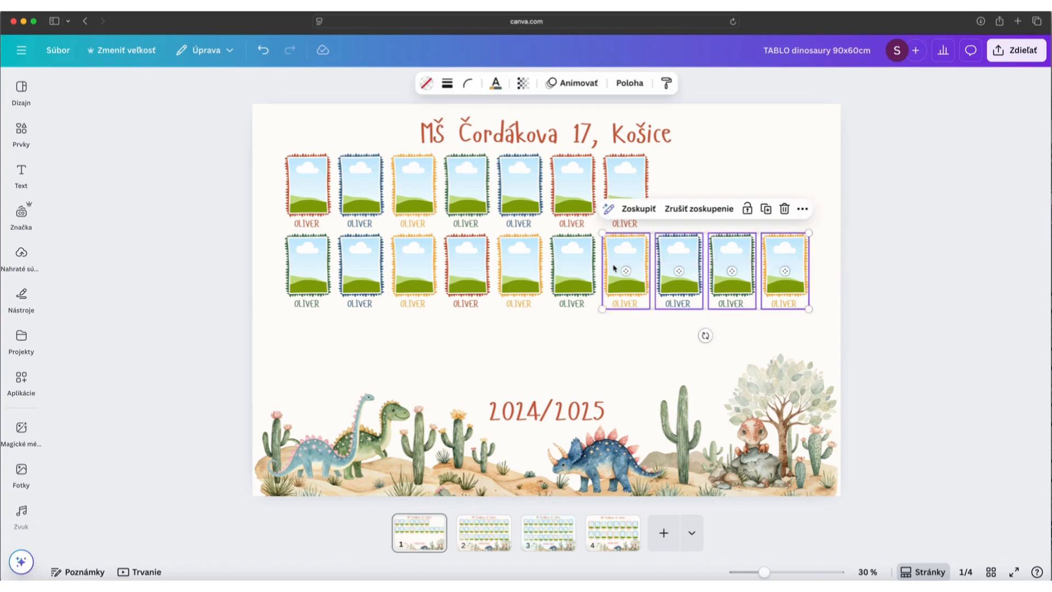
click(784, 208)
Enlarge all remaining photo frames together to span the page width and shift them slightly down below the title
drag(171, 174, 633, 273)
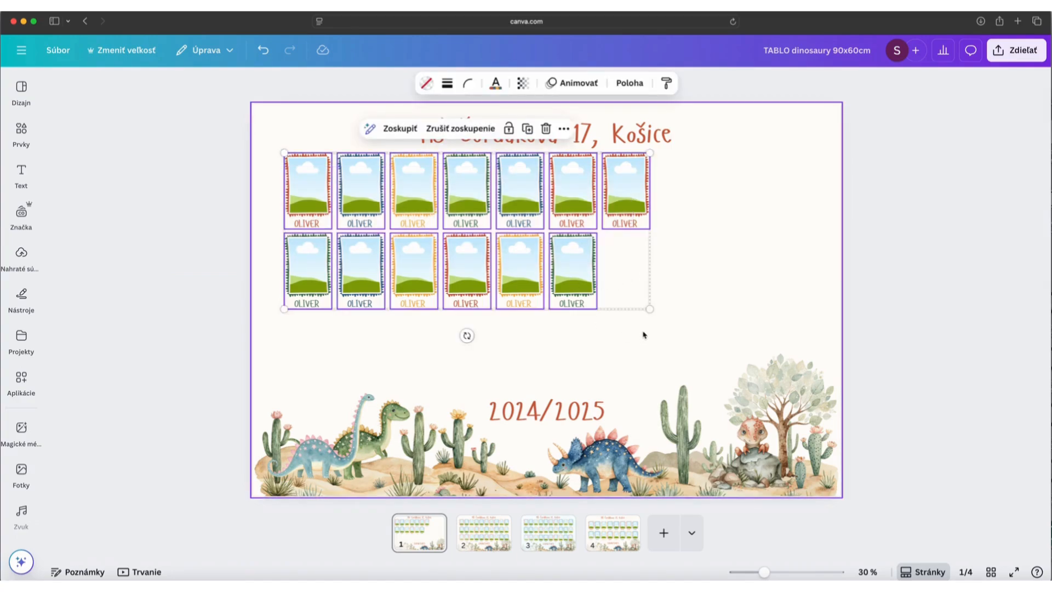
drag(651, 310, 803, 429)
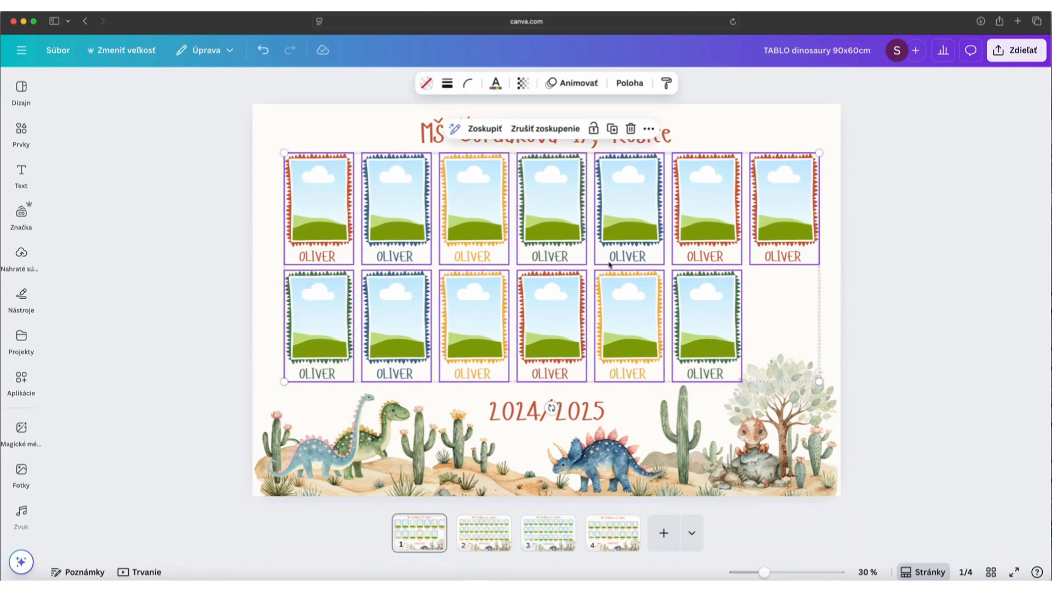
drag(587, 216, 587, 218)
click(879, 290)
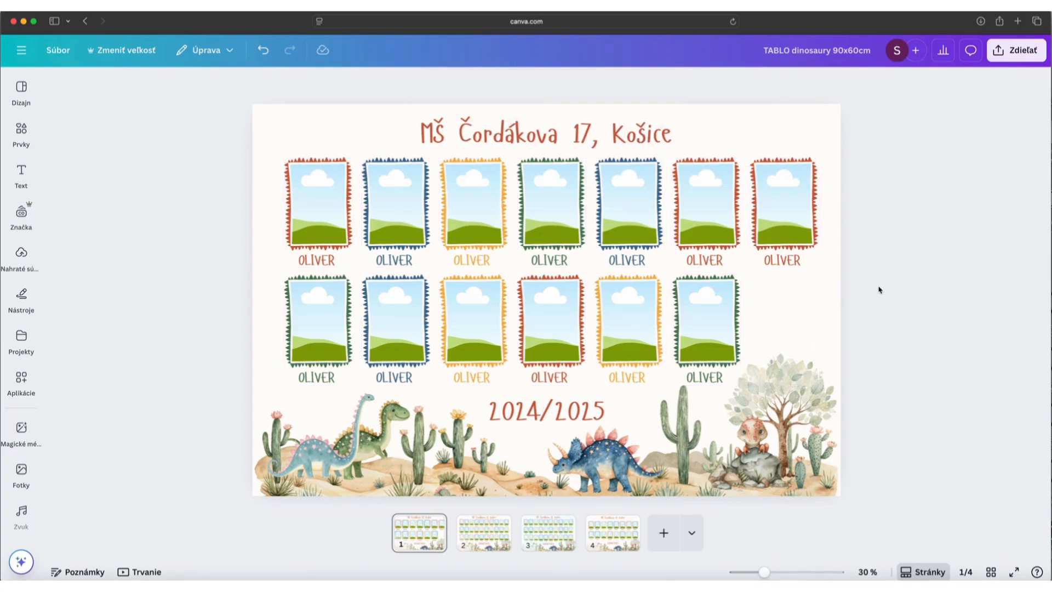
Move the last frame of the lower row outward and space that row's six frames evenly horizontally
click(793, 211)
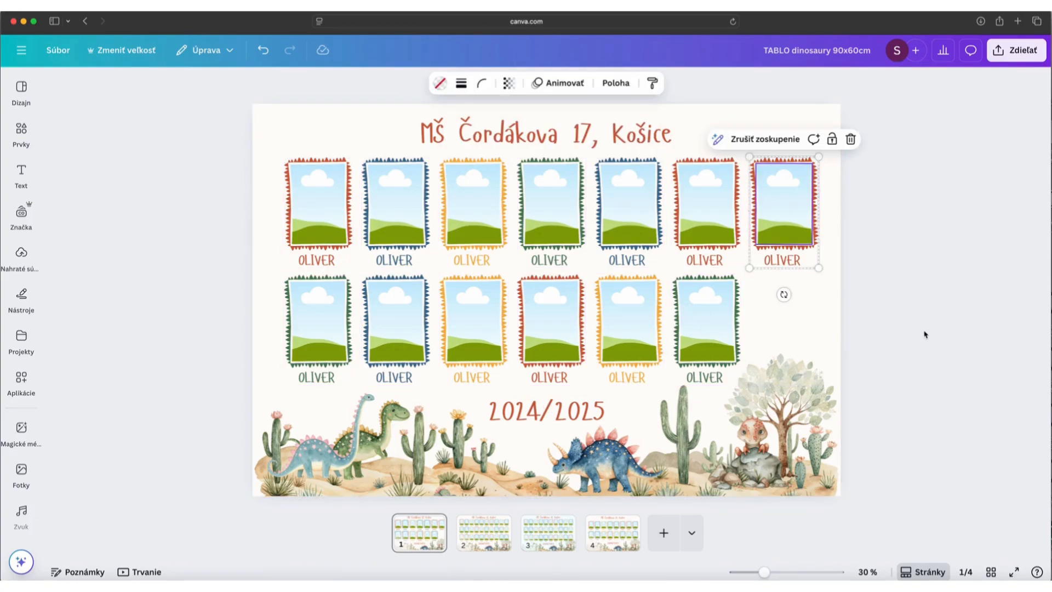
click(719, 329)
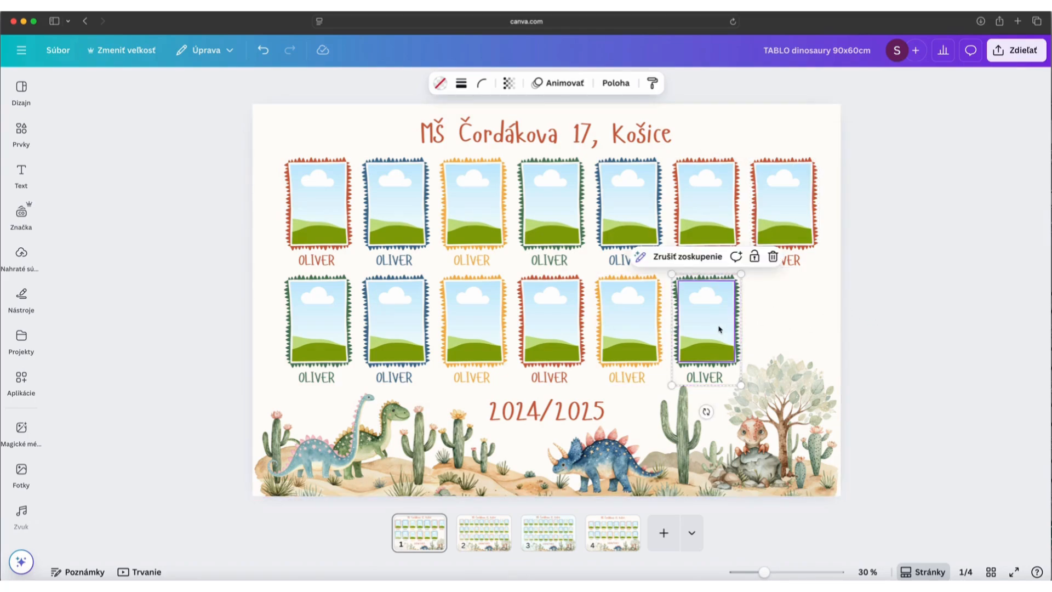
drag(712, 327, 746, 323)
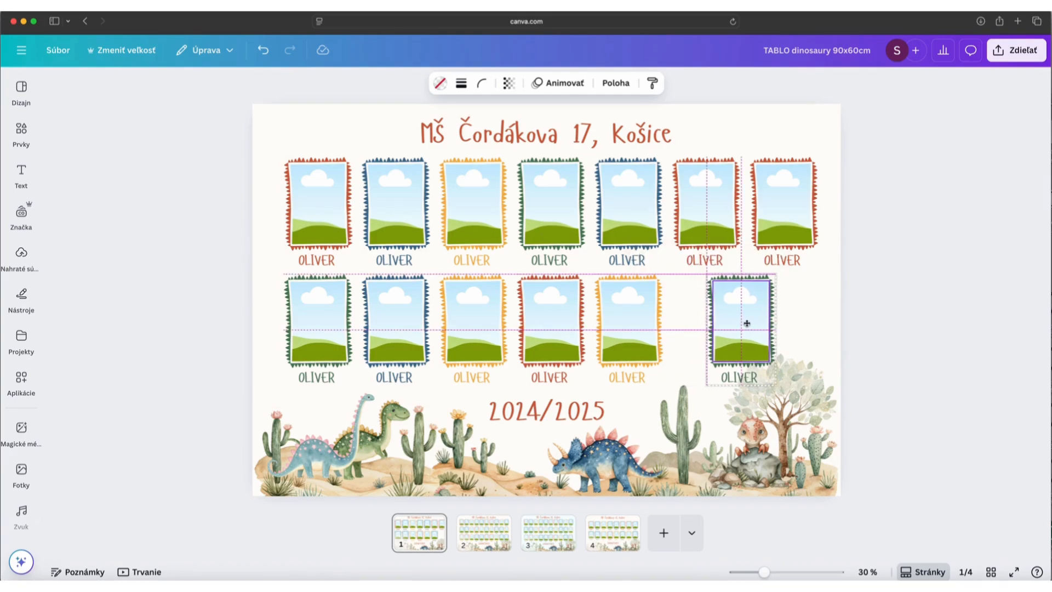
drag(174, 284, 730, 311)
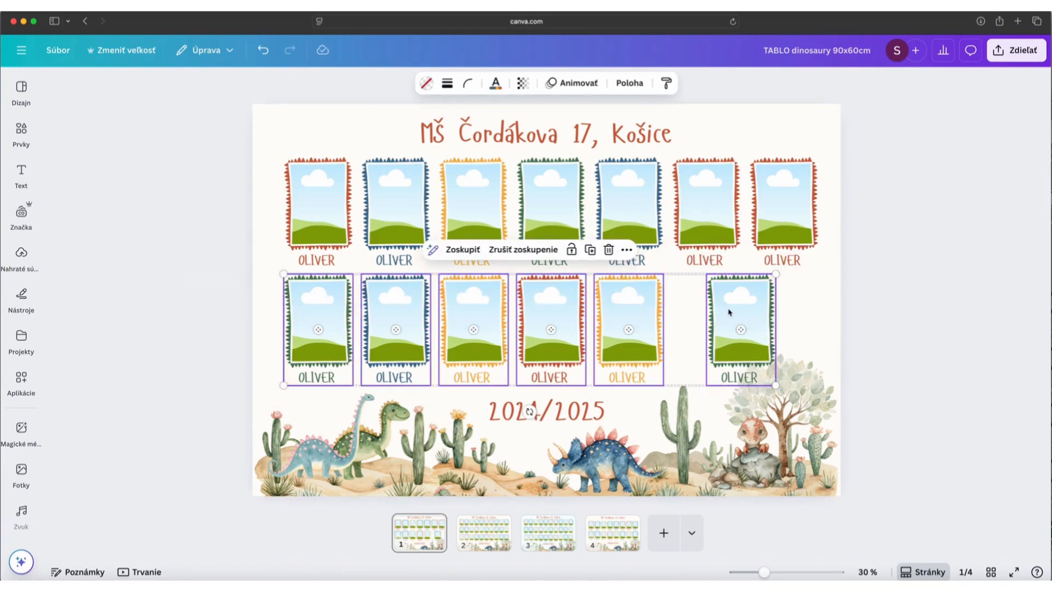
click(626, 251)
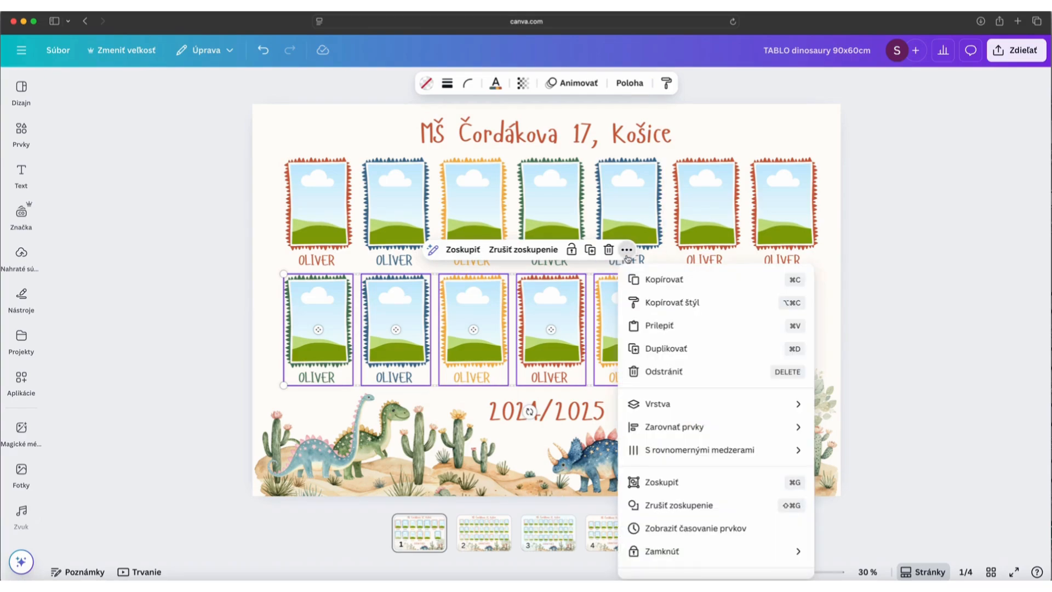
mouse_move(702, 451)
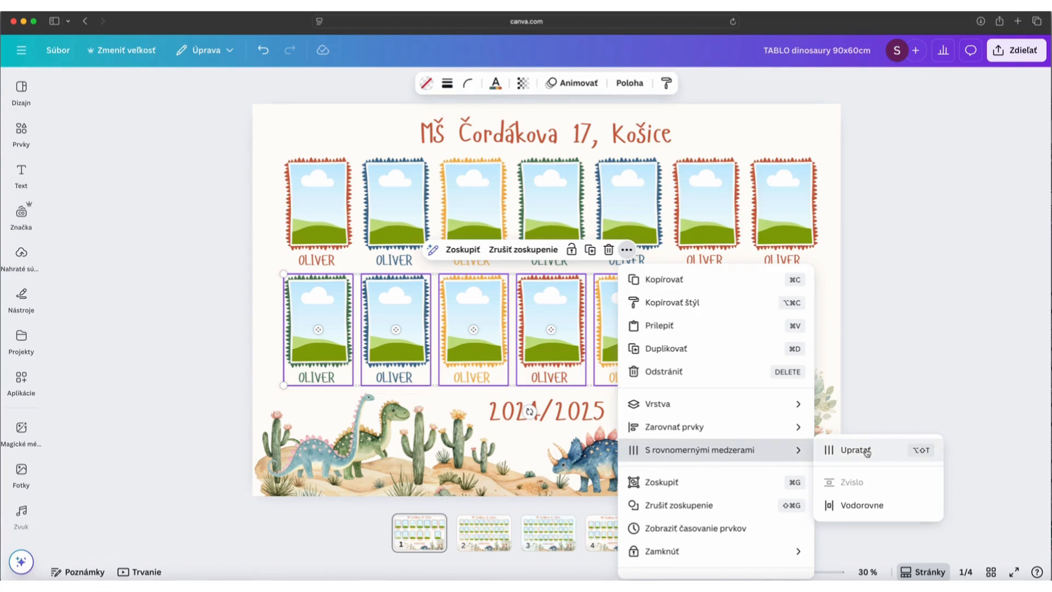
click(861, 505)
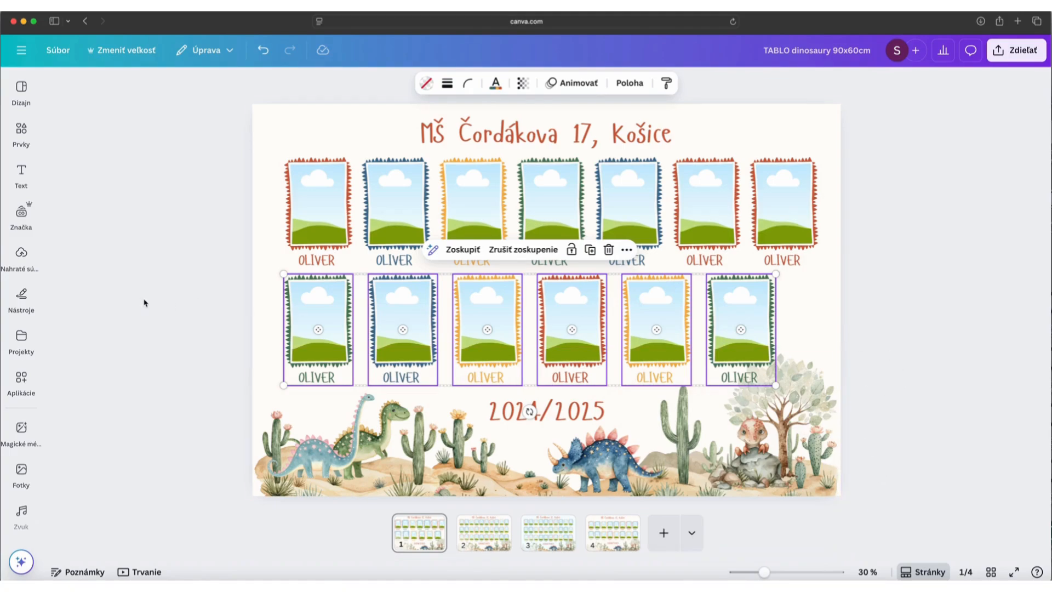
Centre the lower row of frames and the upper row of frames horizontally on the page
drag(573, 301, 588, 299)
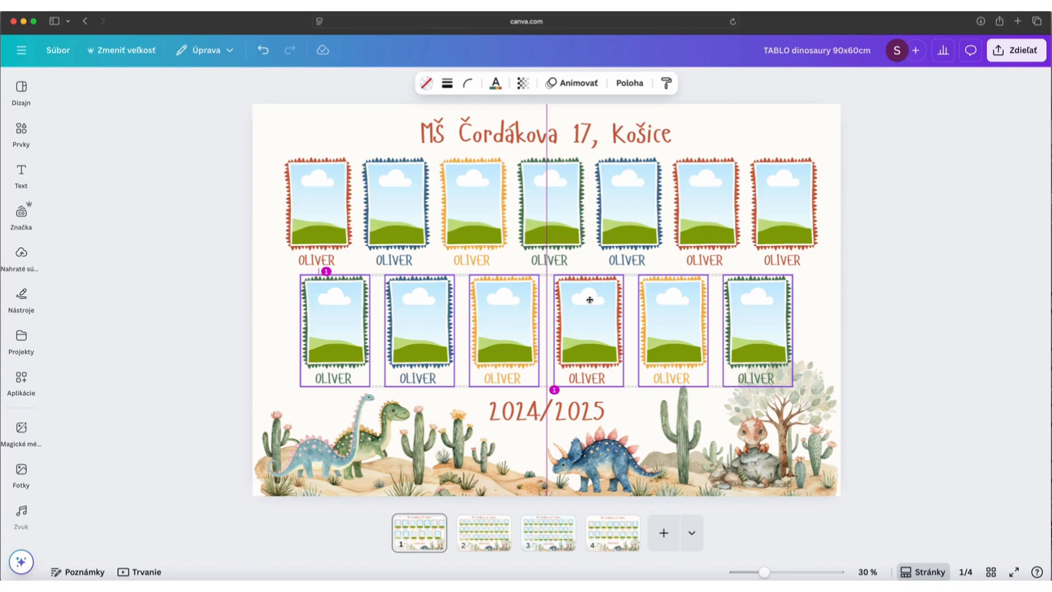
drag(589, 300, 589, 301)
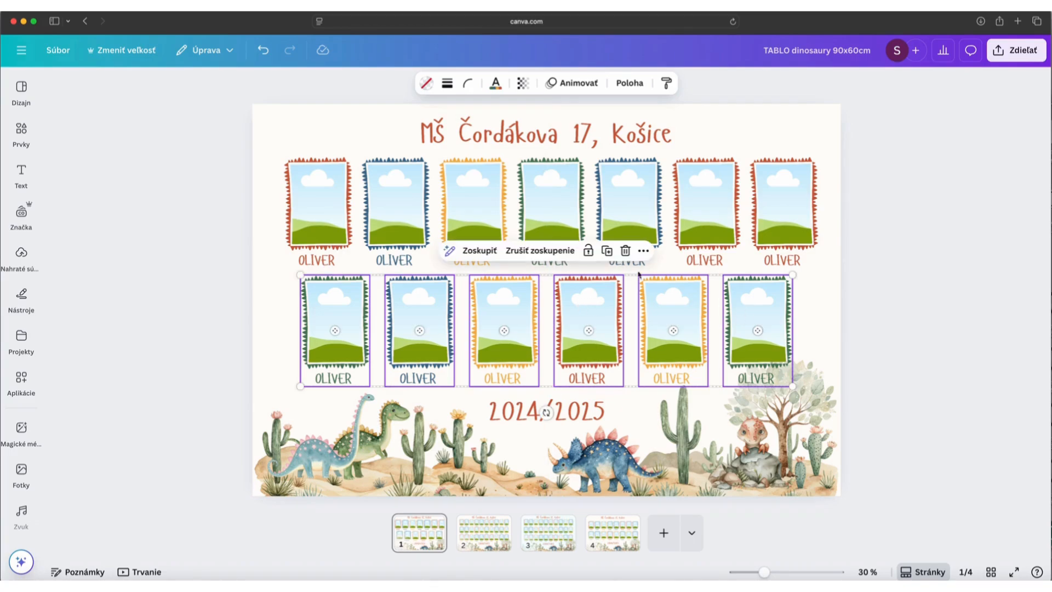
drag(213, 185, 860, 192)
drag(778, 193, 771, 191)
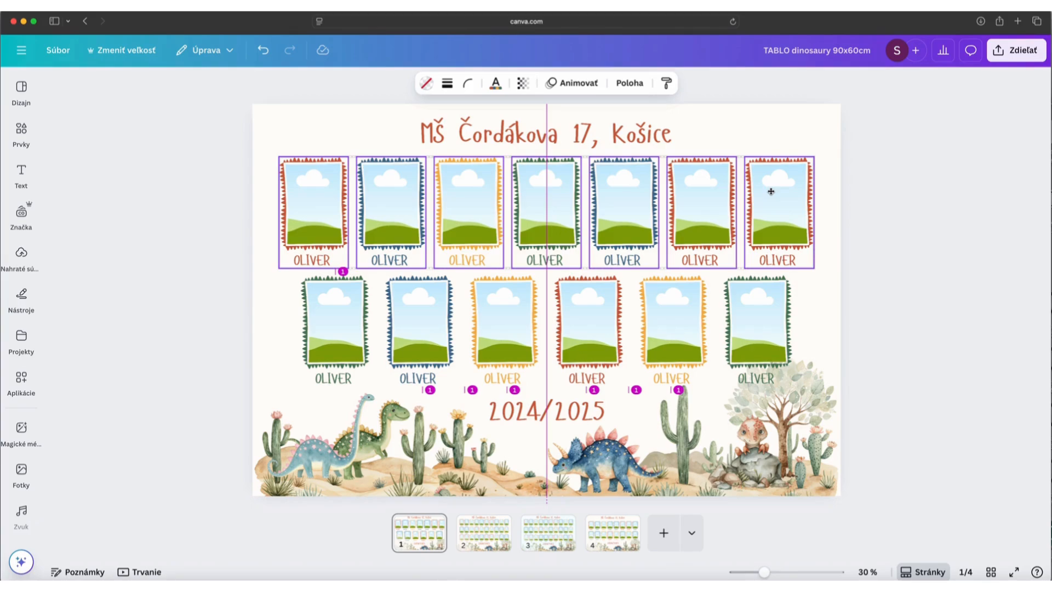
drag(770, 192, 771, 191)
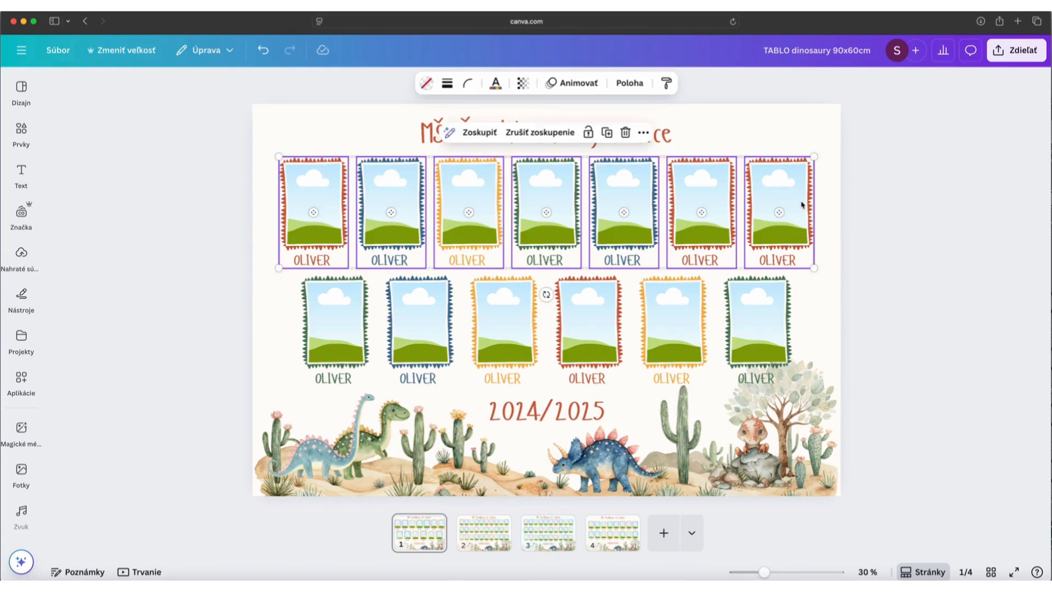
click(949, 294)
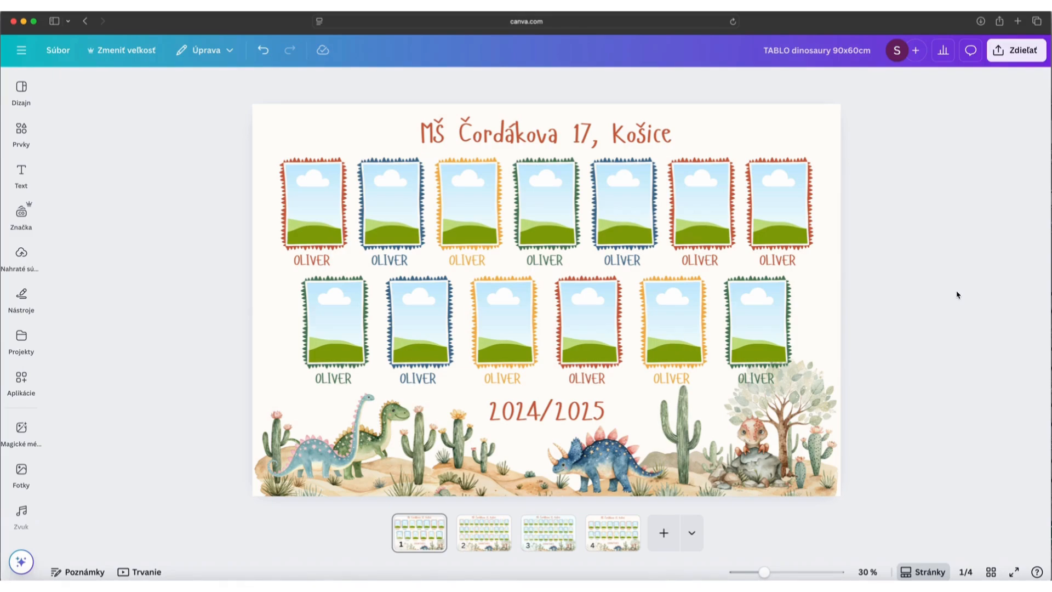
Set the page background to the document colour #f5feff
click(307, 111)
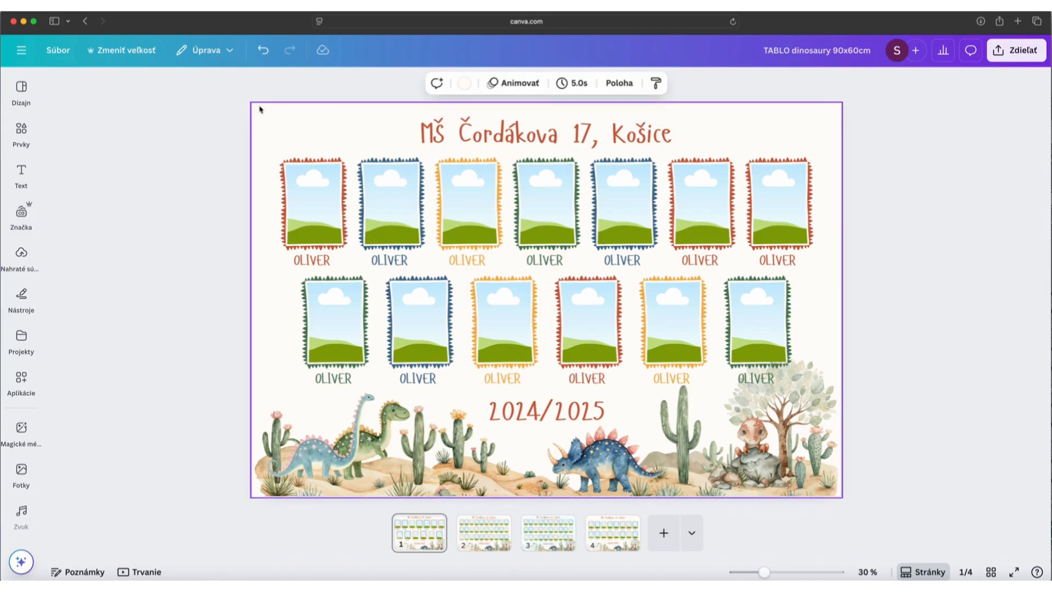
click(464, 86)
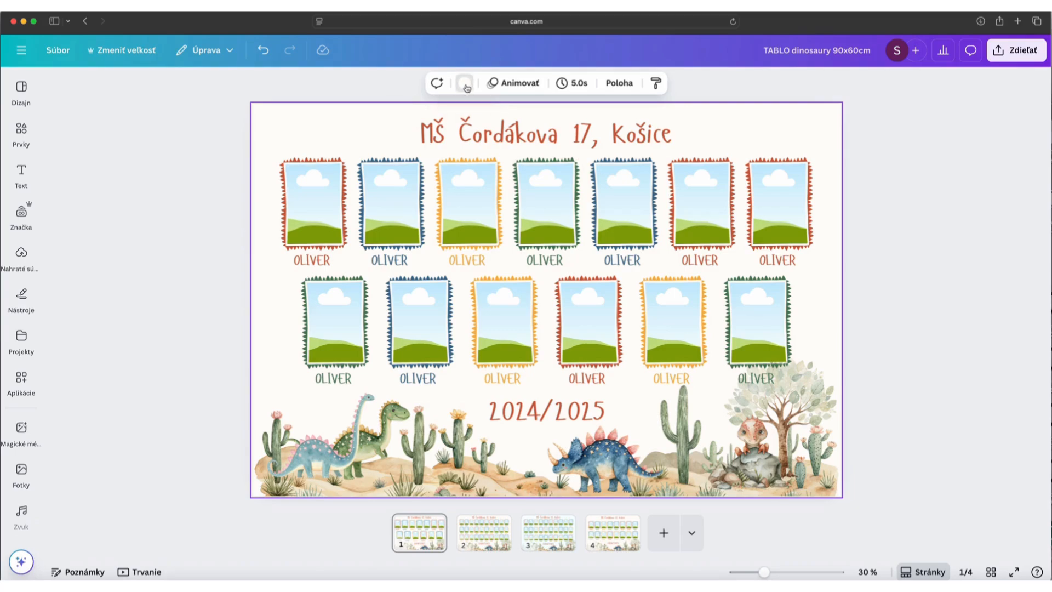
click(226, 175)
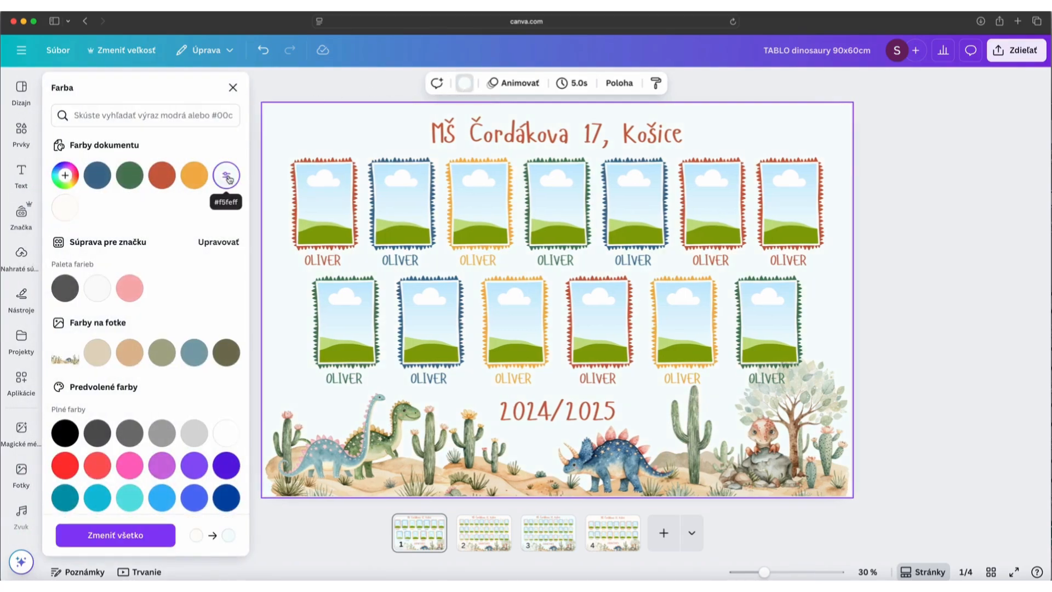
Set the page background to the custom light lilac colour #FBF0FF
click(65, 175)
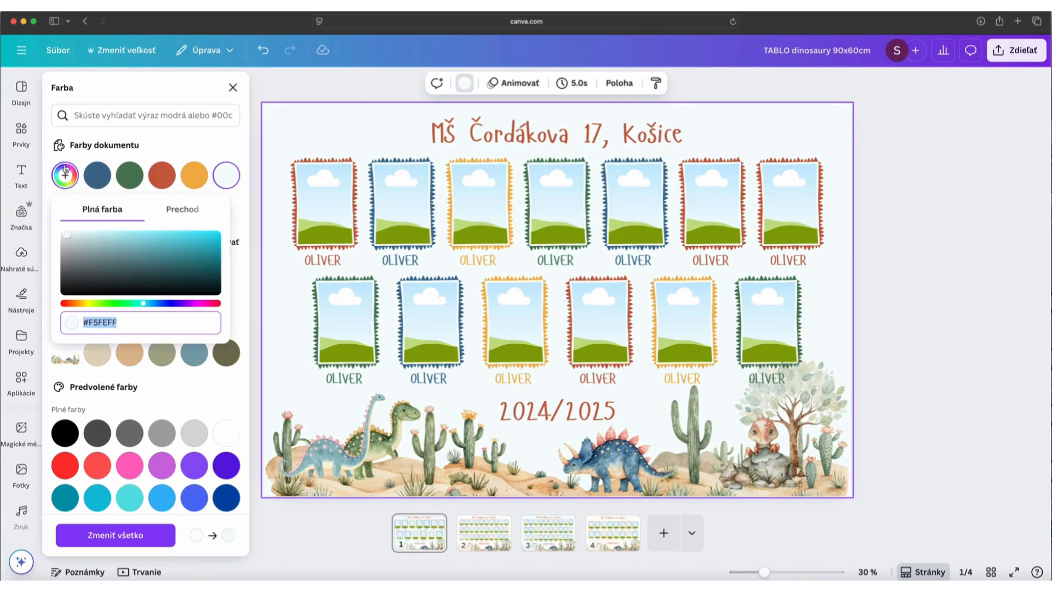
click(109, 240)
click(147, 235)
click(171, 262)
click(110, 303)
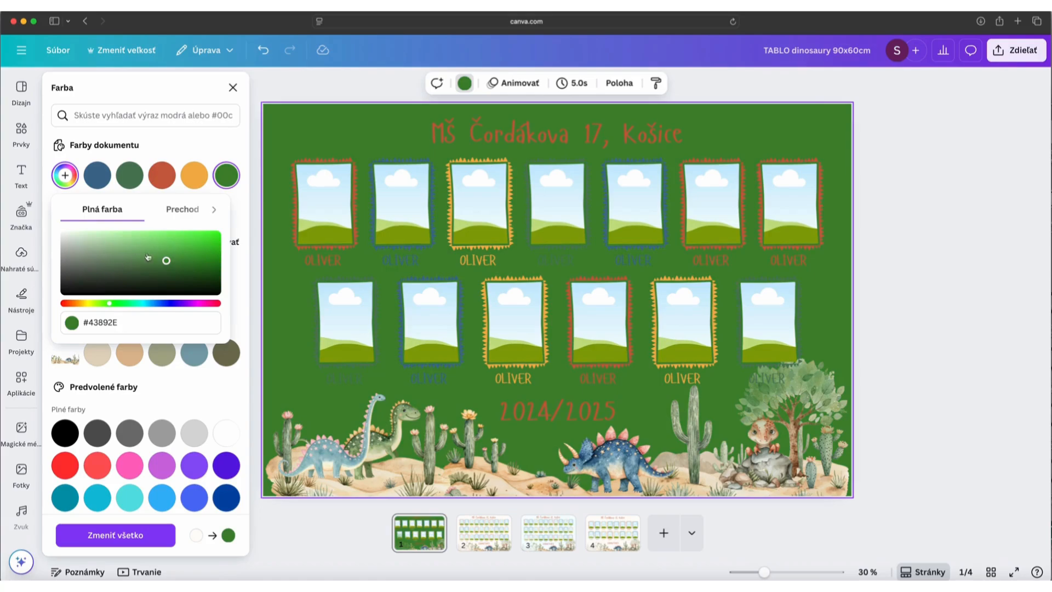
click(189, 244)
click(185, 303)
click(110, 241)
click(78, 232)
click(70, 234)
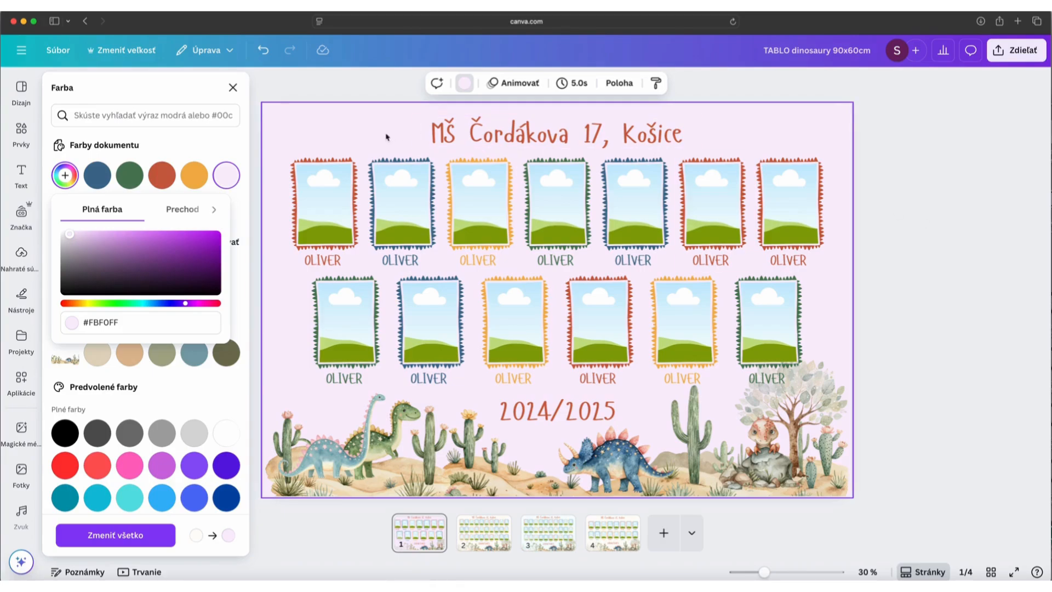
click(918, 169)
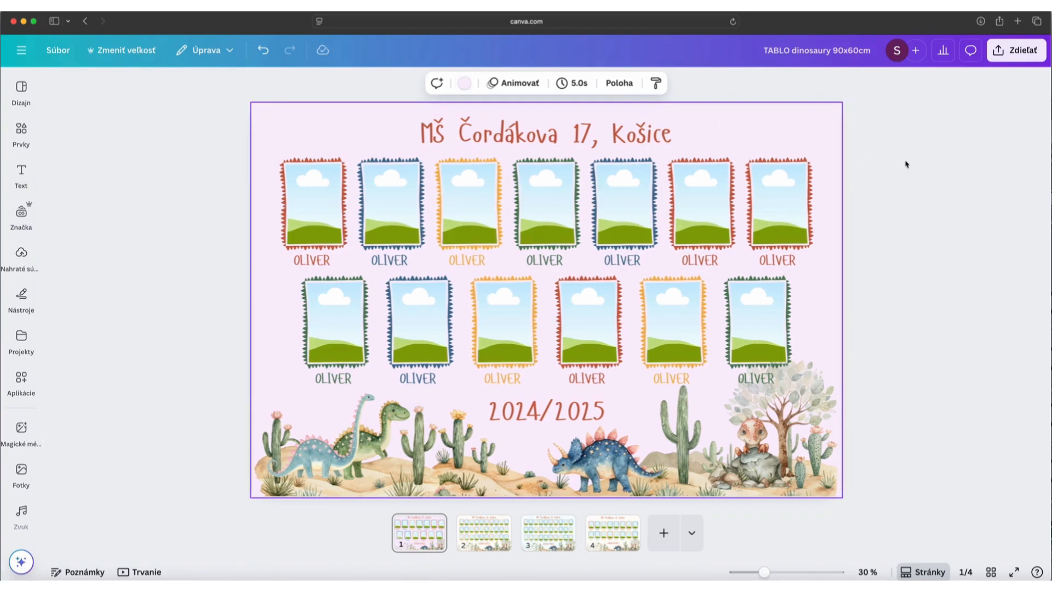
Recolour the border of the upper row's first photo frame to the custom crimson #CB0854
click(314, 162)
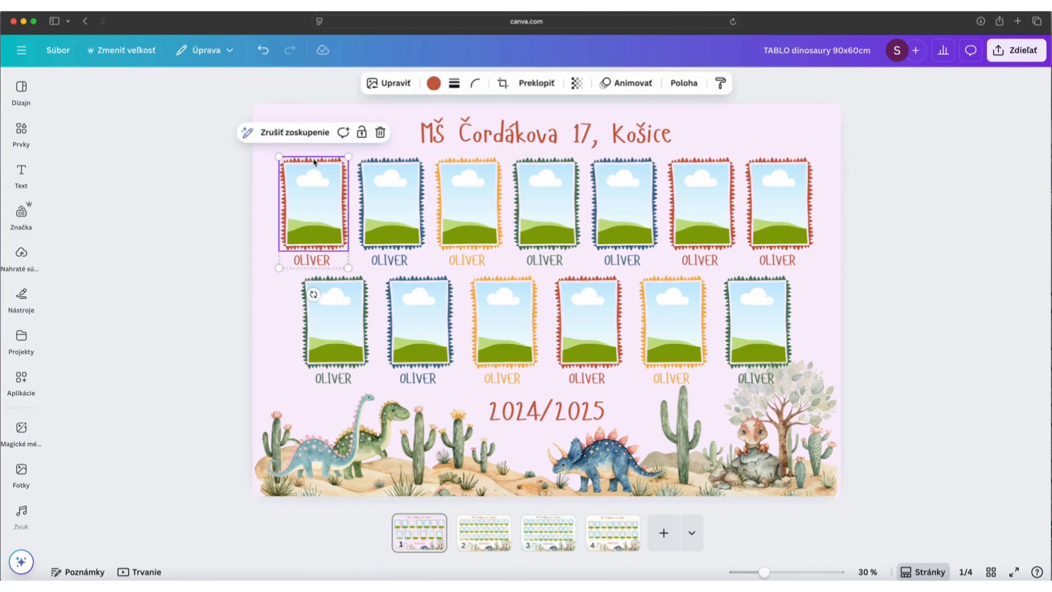
click(433, 84)
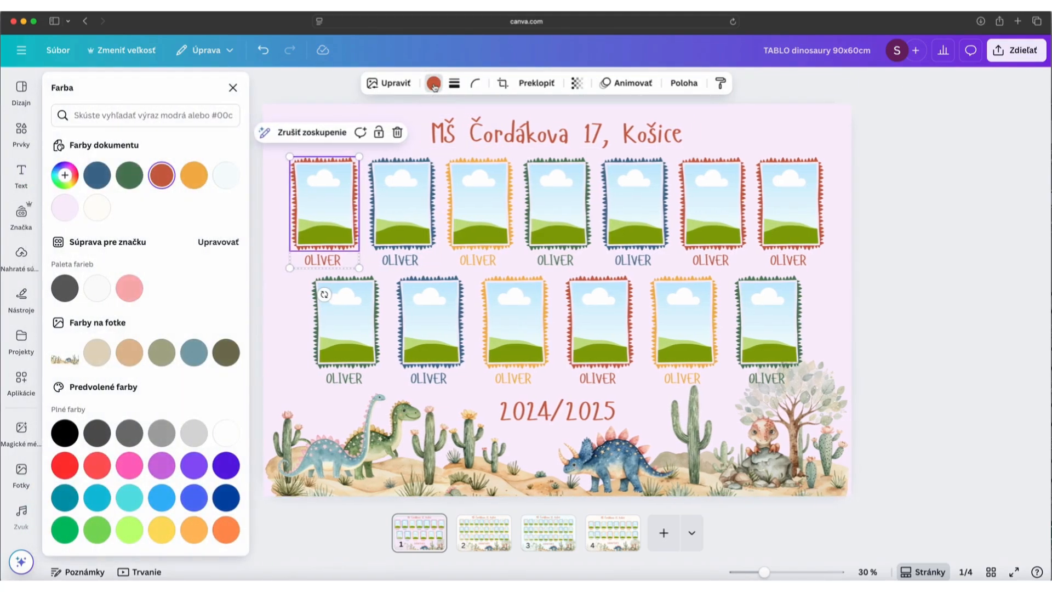
click(163, 355)
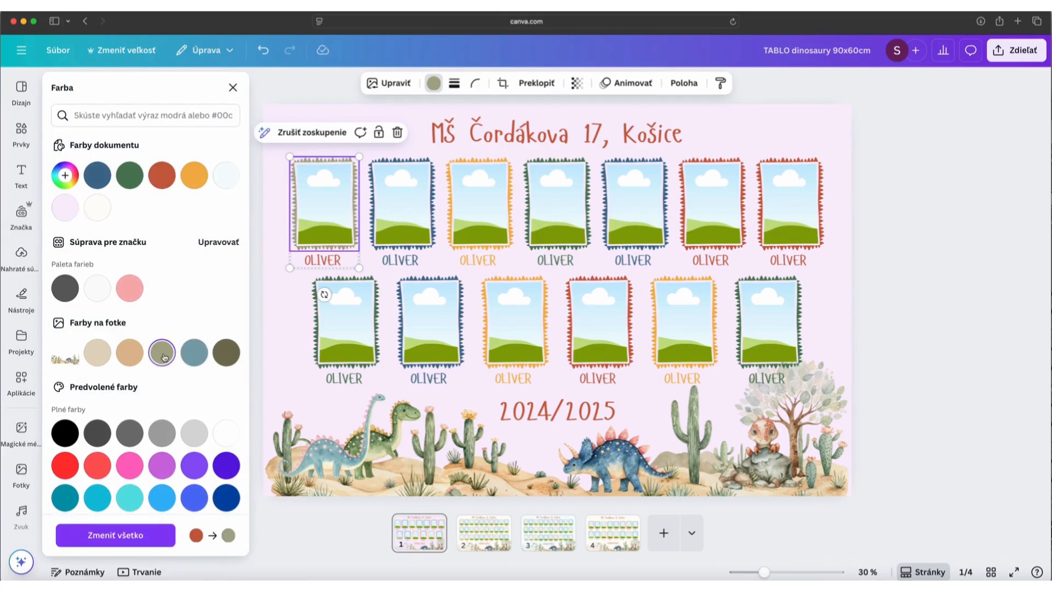
click(66, 172)
click(150, 225)
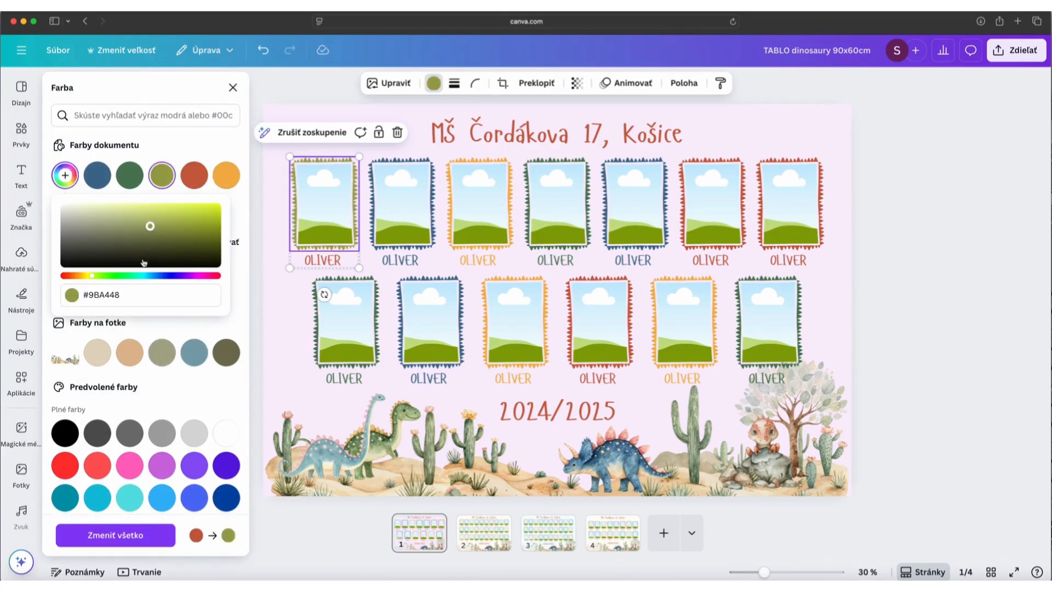
click(141, 276)
click(198, 226)
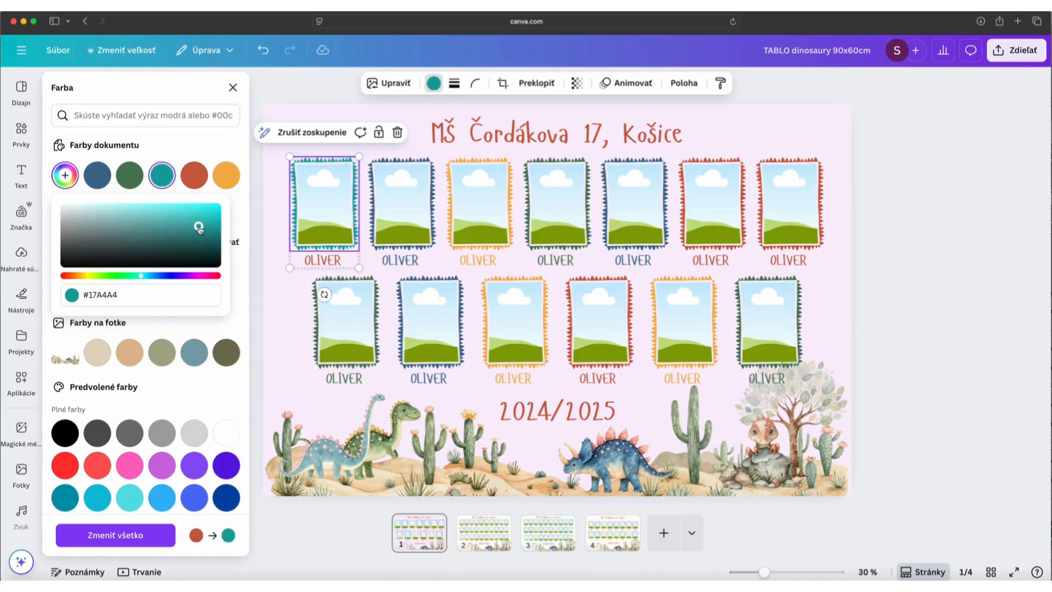
click(208, 275)
click(214, 216)
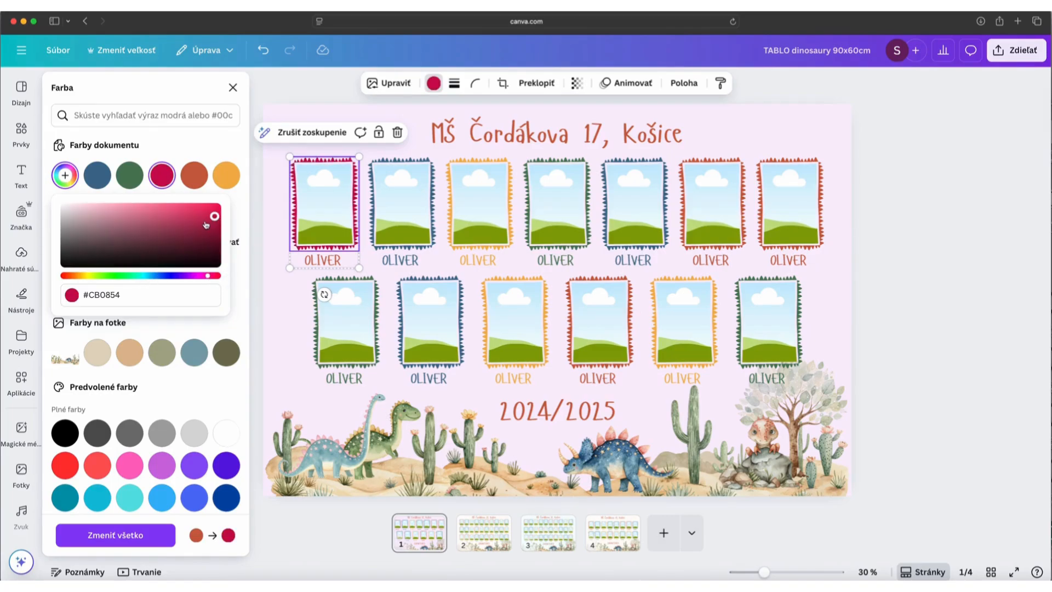
click(232, 88)
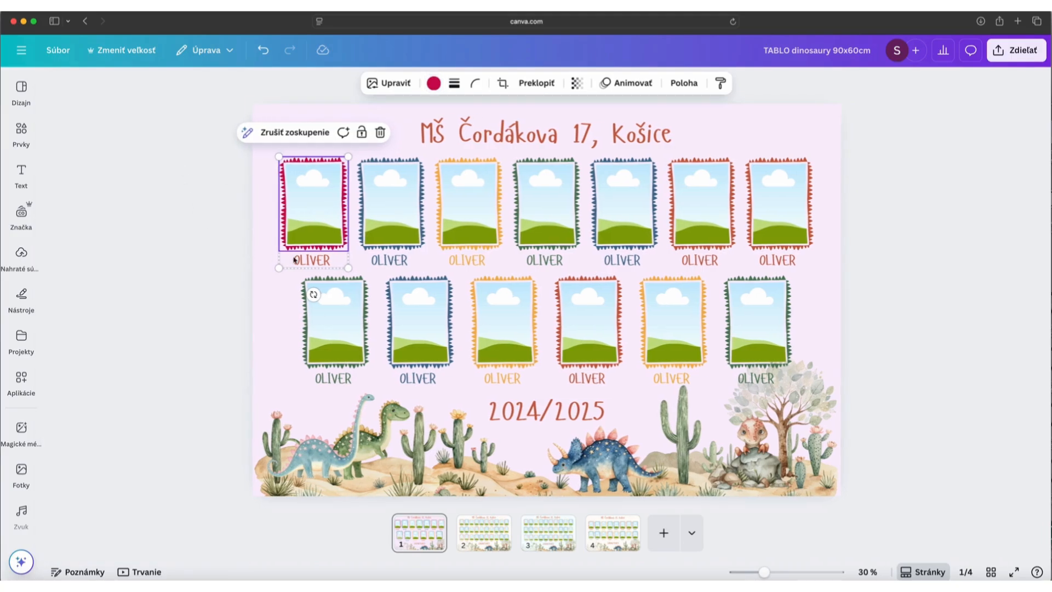
Set the text colour of the name under the upper row's first frame to the document colour #cb0854
click(313, 261)
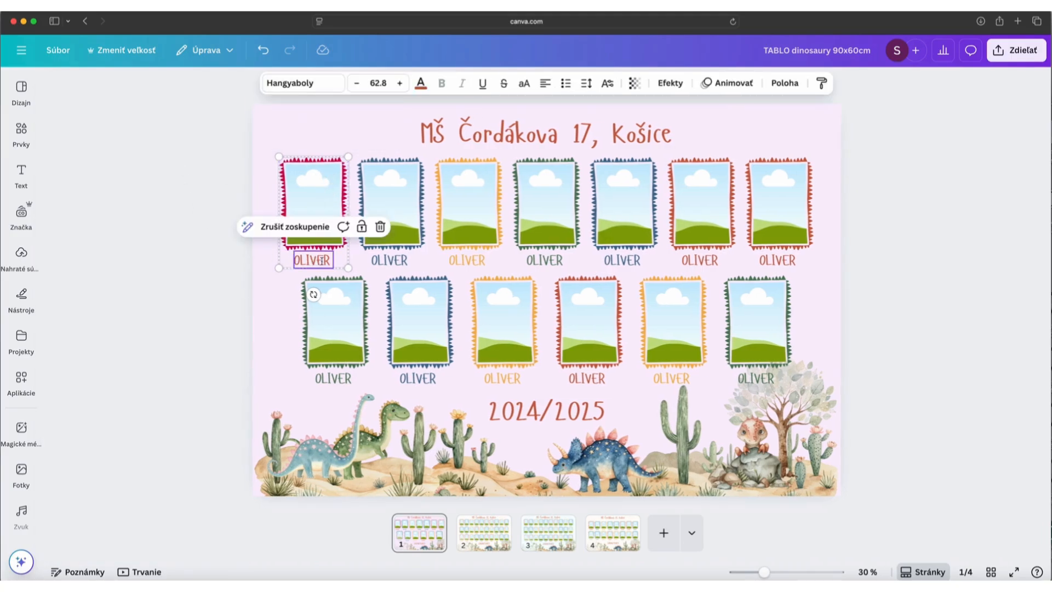
click(324, 259)
click(329, 260)
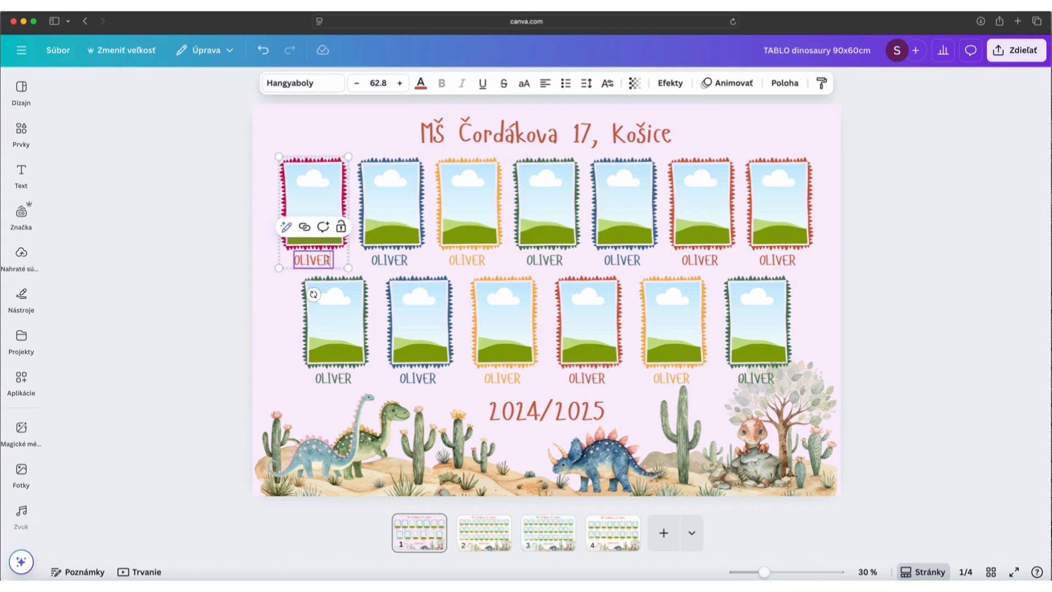
click(421, 84)
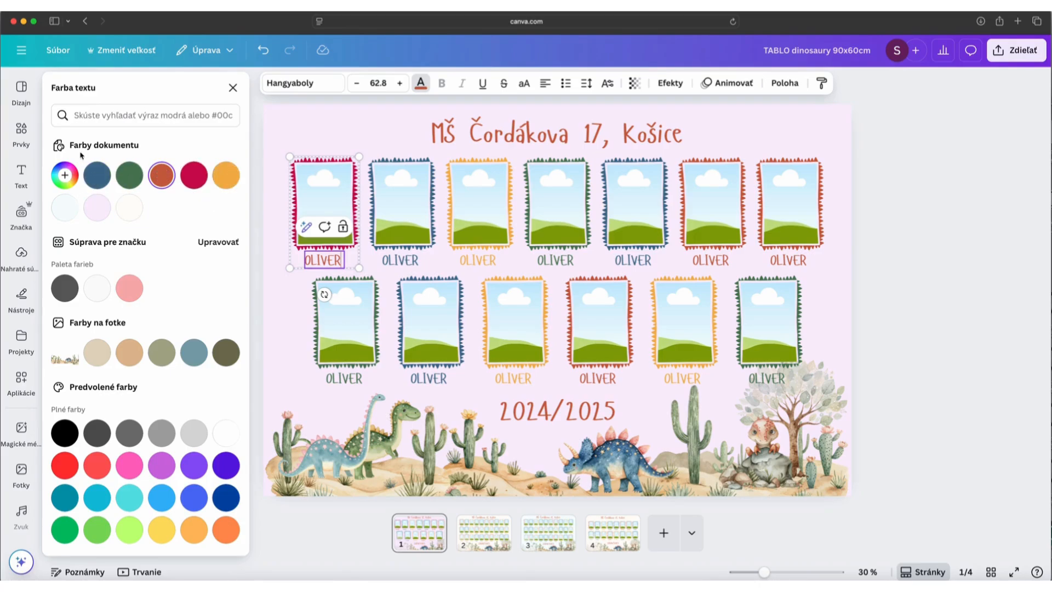
click(194, 175)
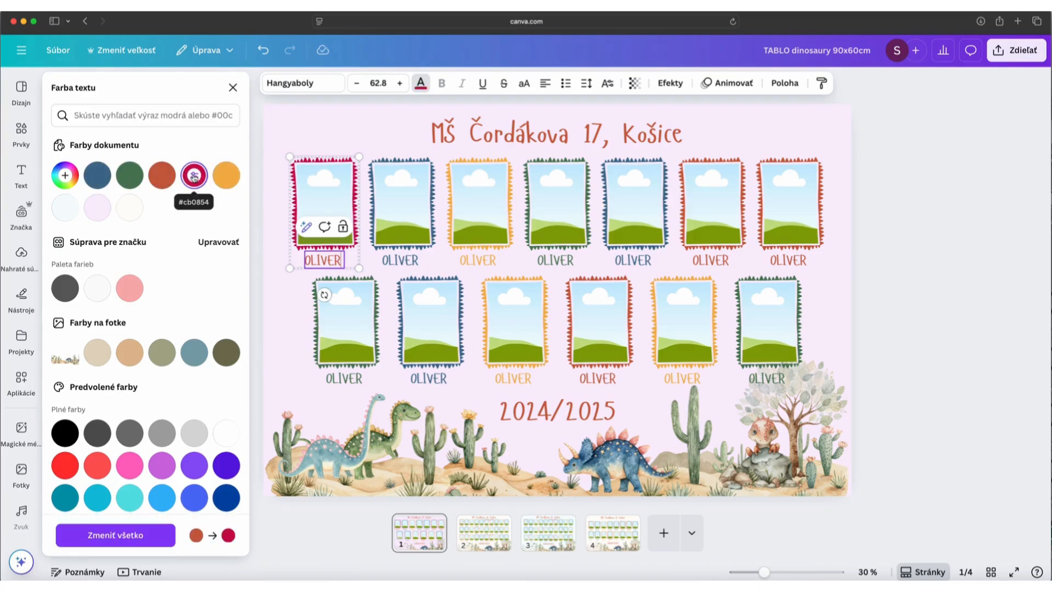
drag(306, 260, 343, 261)
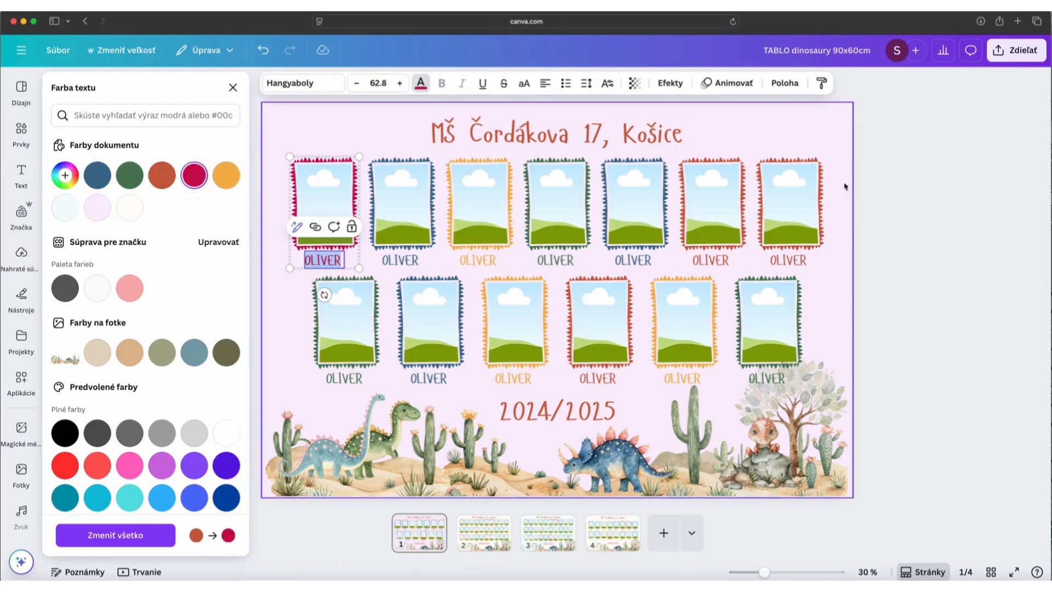
click(954, 230)
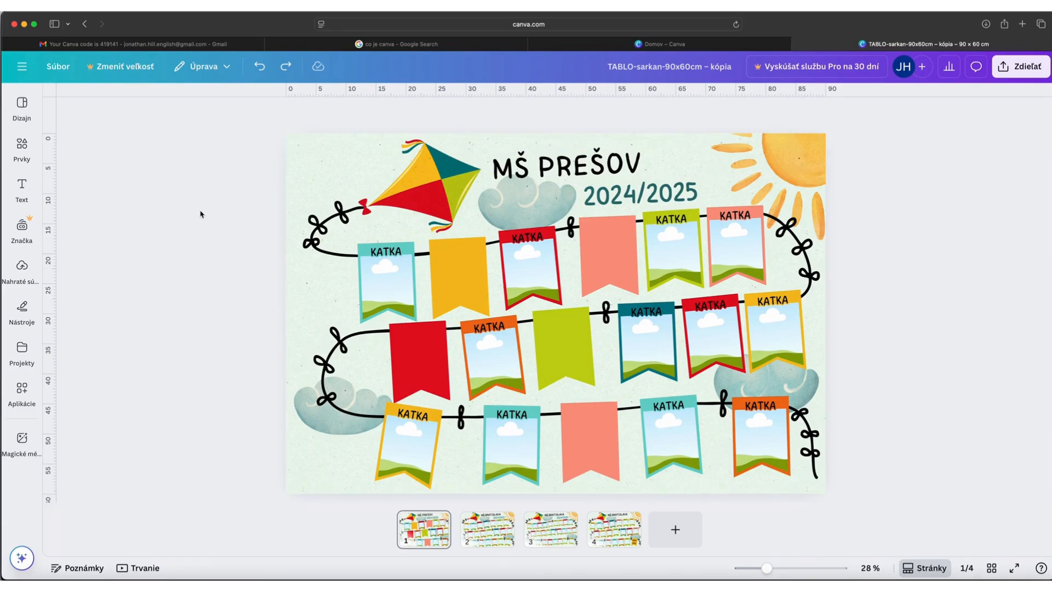
Upload all the JPEG photos from the FOTKY na tablo folder to the kite template's image uploads
click(23, 266)
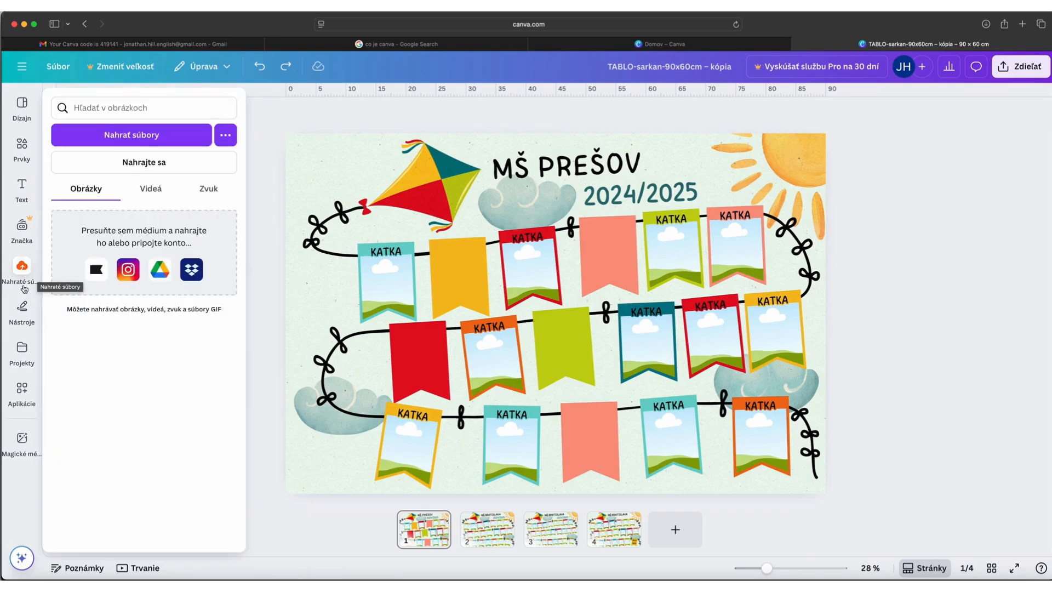
click(23, 282)
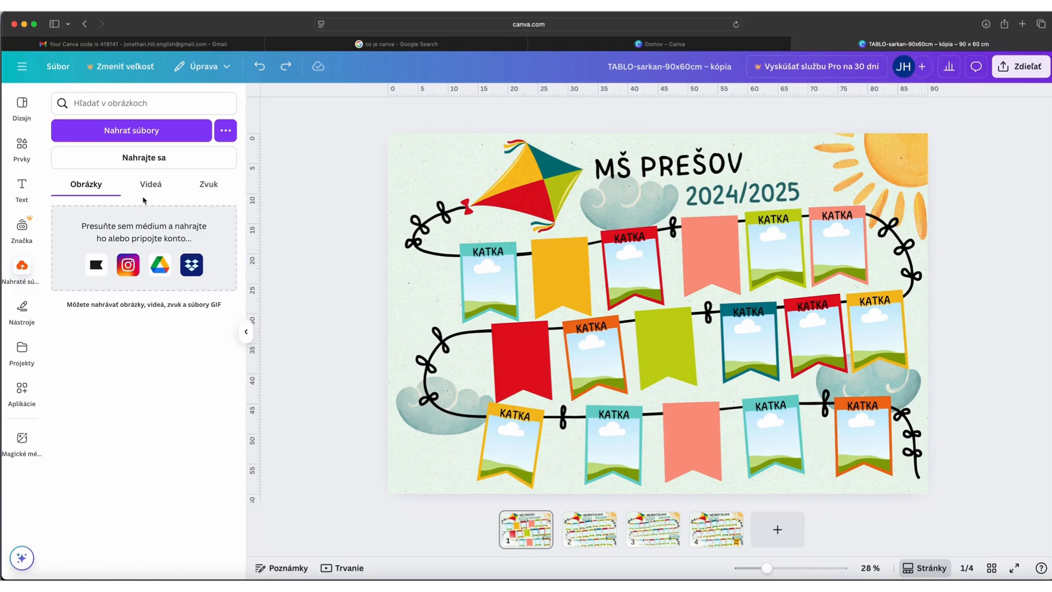
click(155, 134)
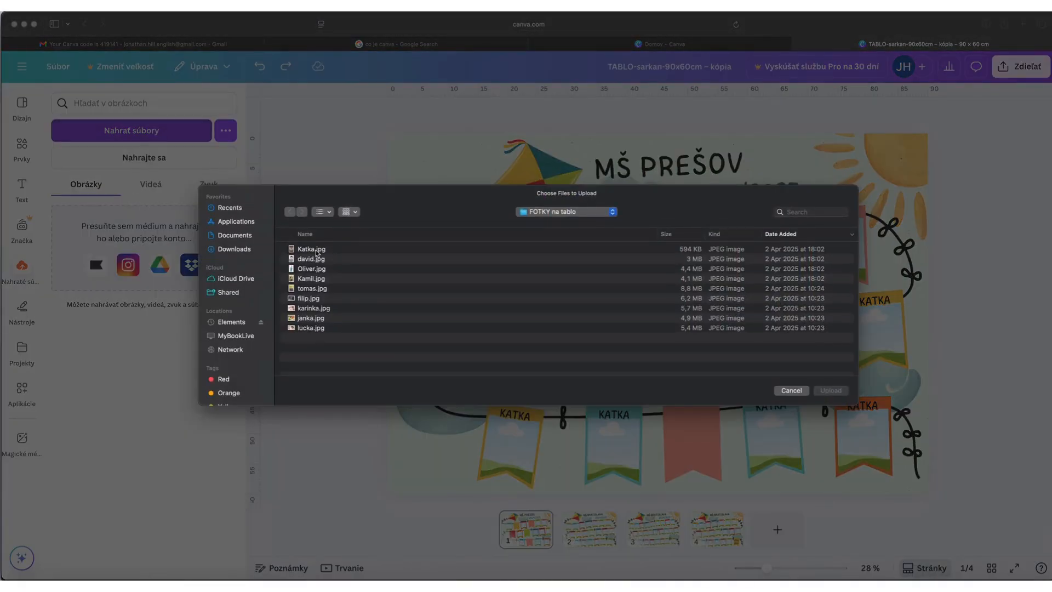
click(316, 251)
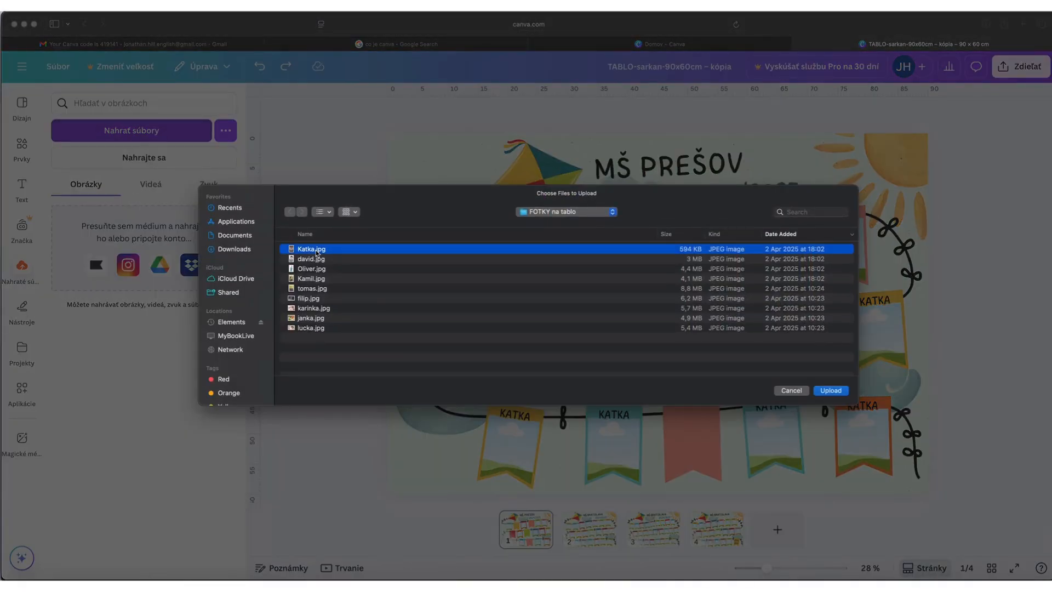
shift+click(308, 330)
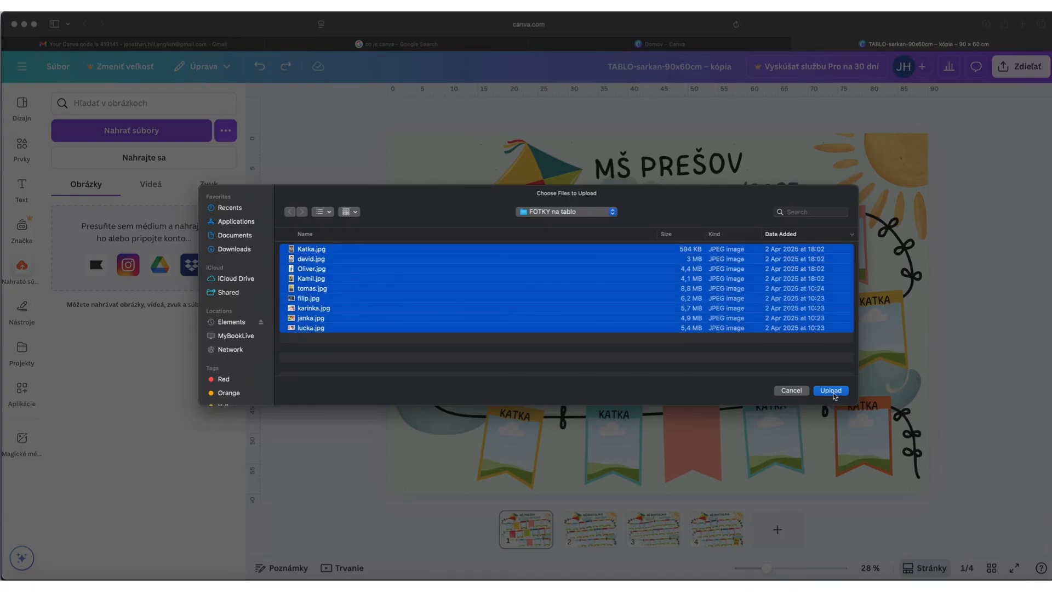
click(830, 390)
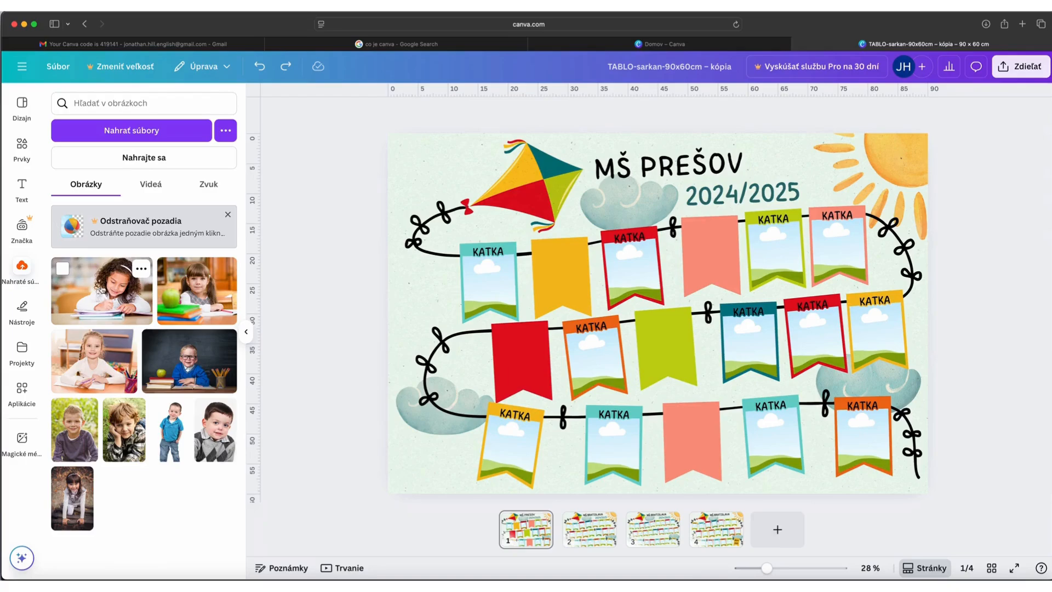
Place the photo of the curly-haired girl in the upper row's first flag frame, then recentre, slightly enlarge and rotate it to 1.9 within the crop
drag(97, 288, 496, 283)
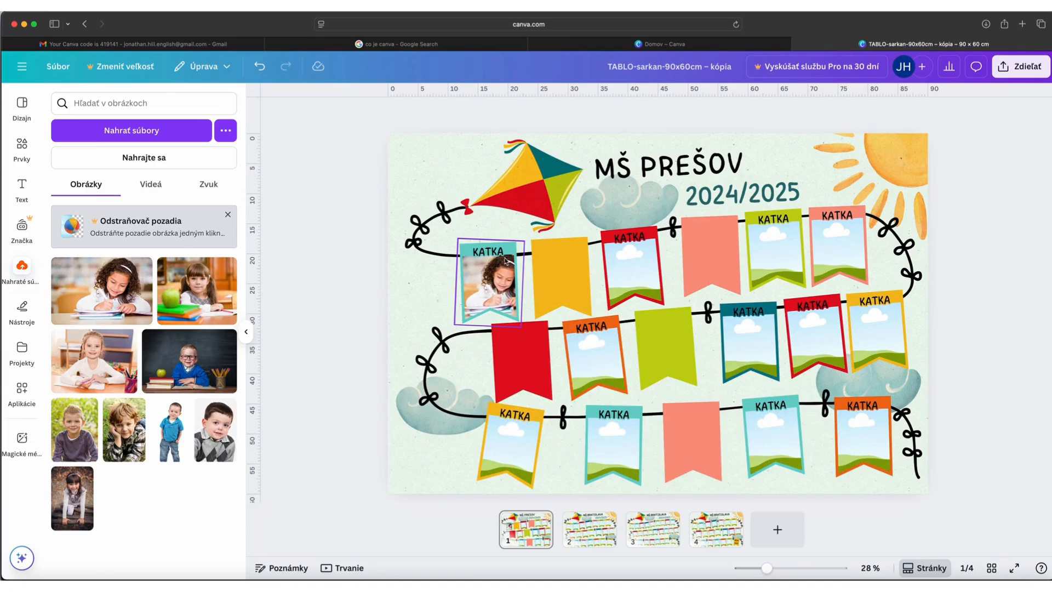
double_click(495, 285)
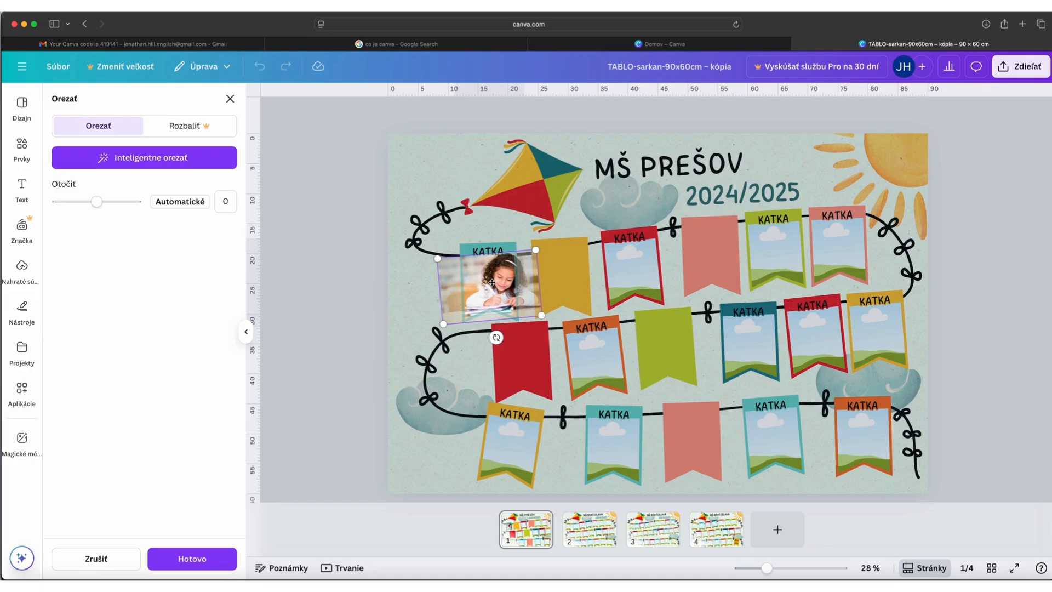
drag(496, 282, 475, 283)
drag(426, 325, 490, 298)
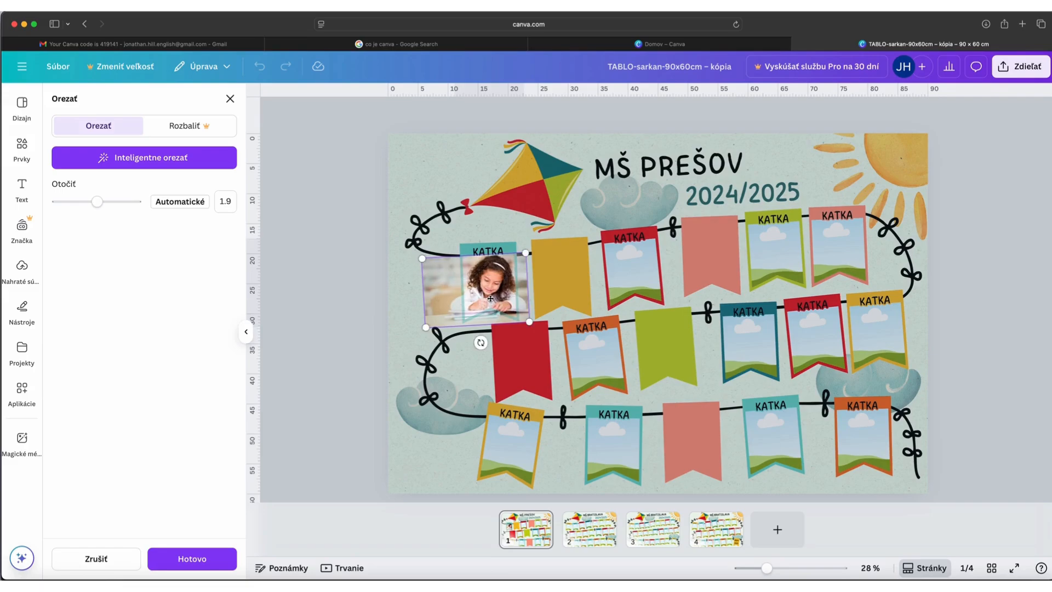
click(570, 263)
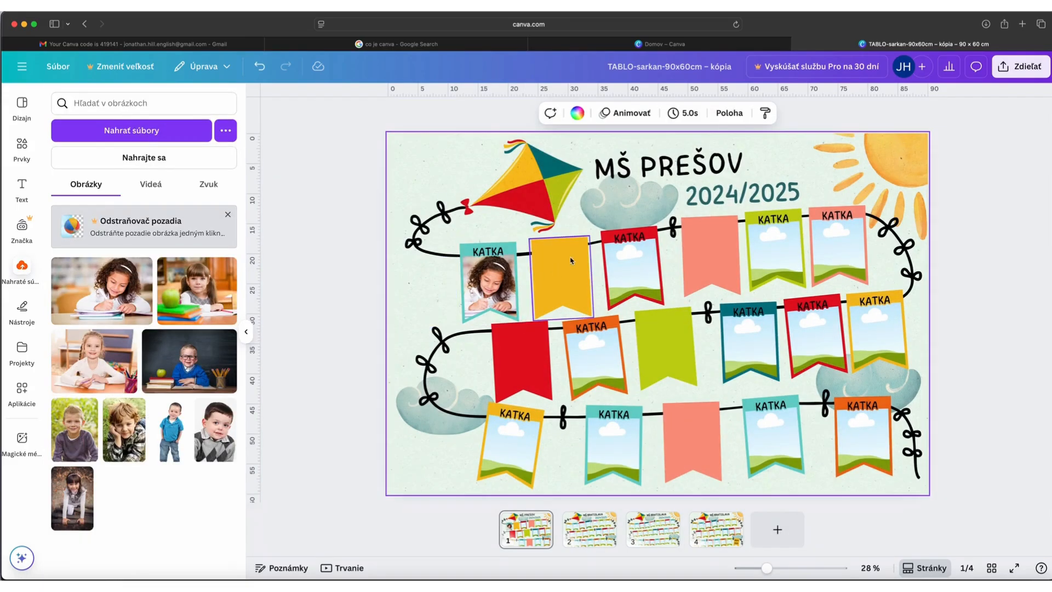